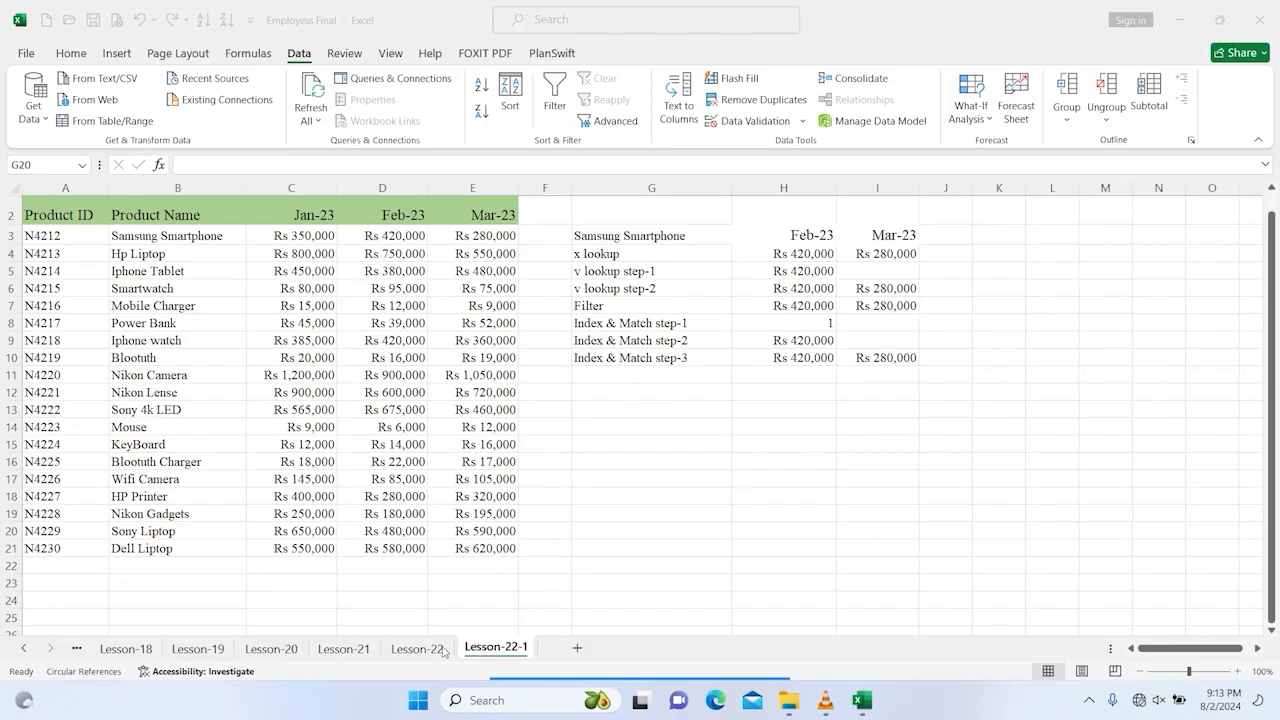
Step: Inspect the XLOOKUP formula behind the x lookup result for the selected product
click(814, 480)
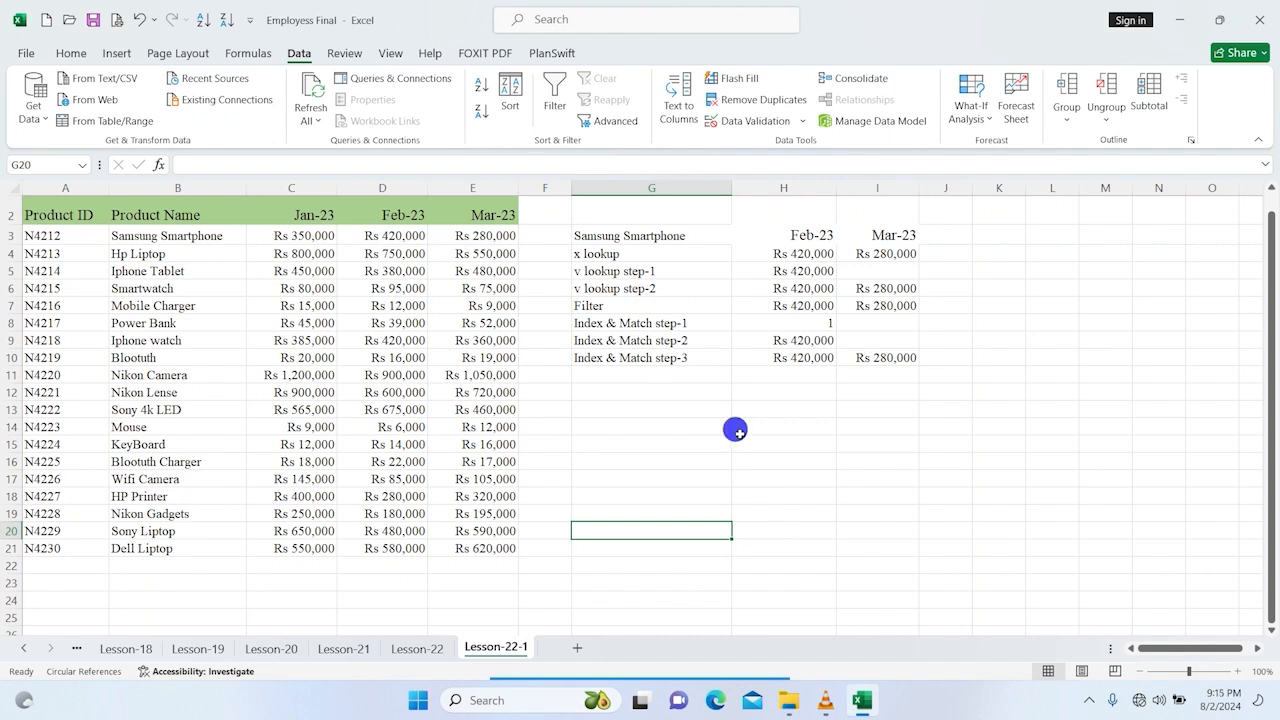
click(626, 253)
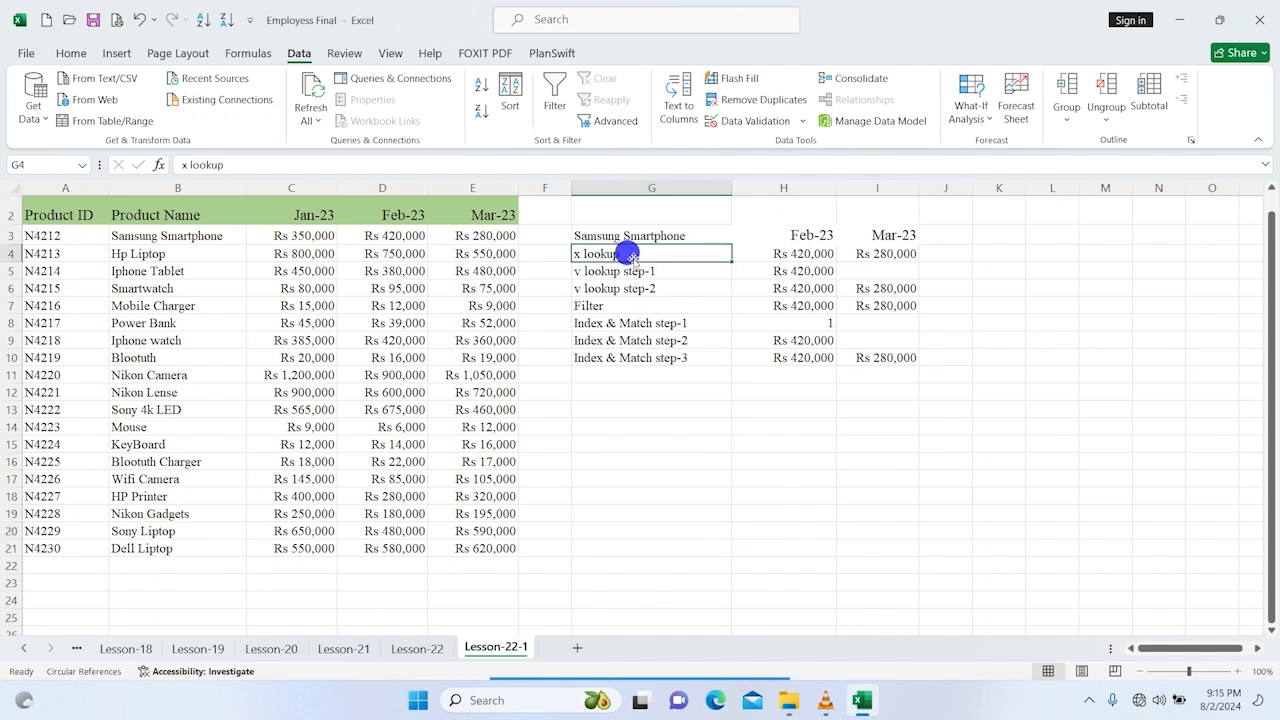
click(790, 252)
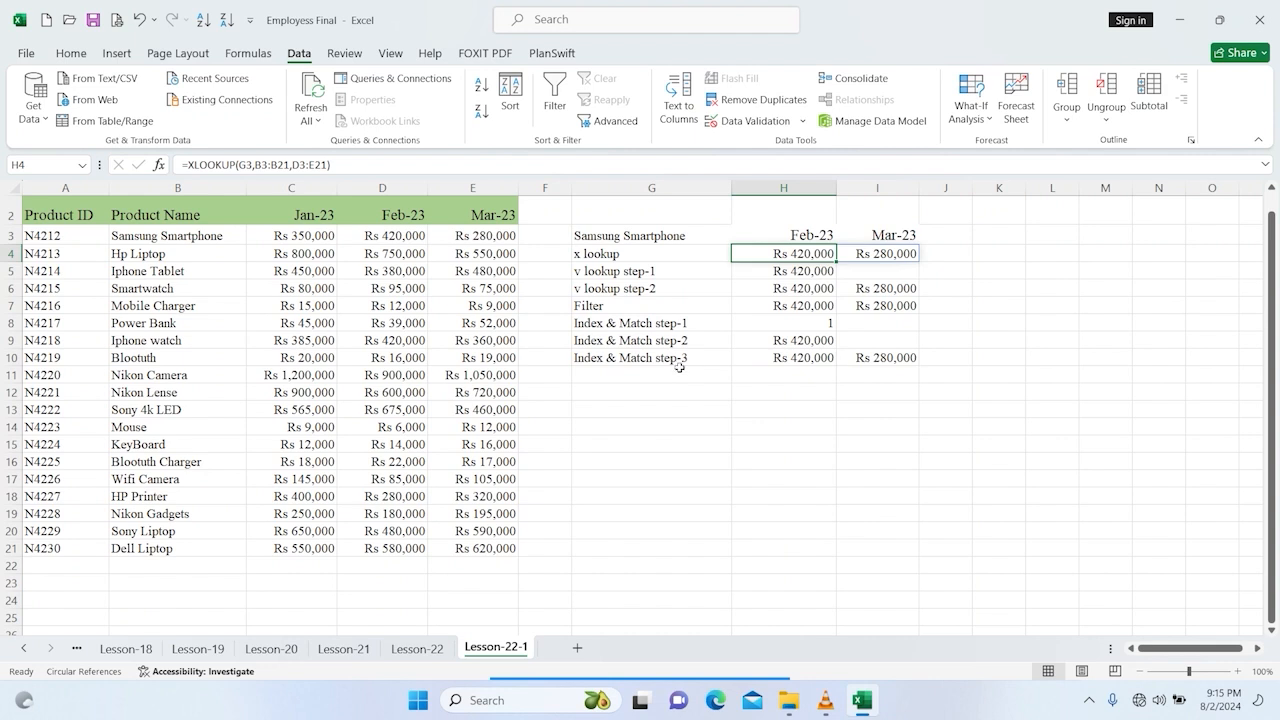
click(803, 479)
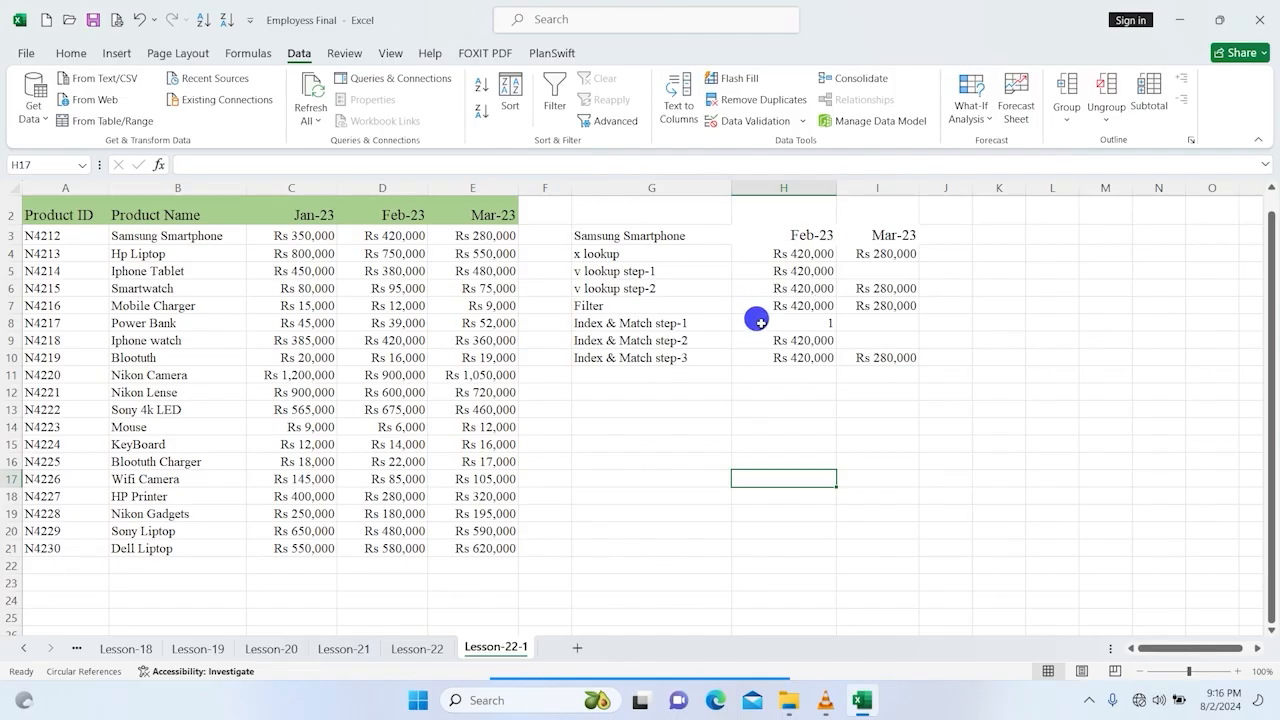
click(808, 255)
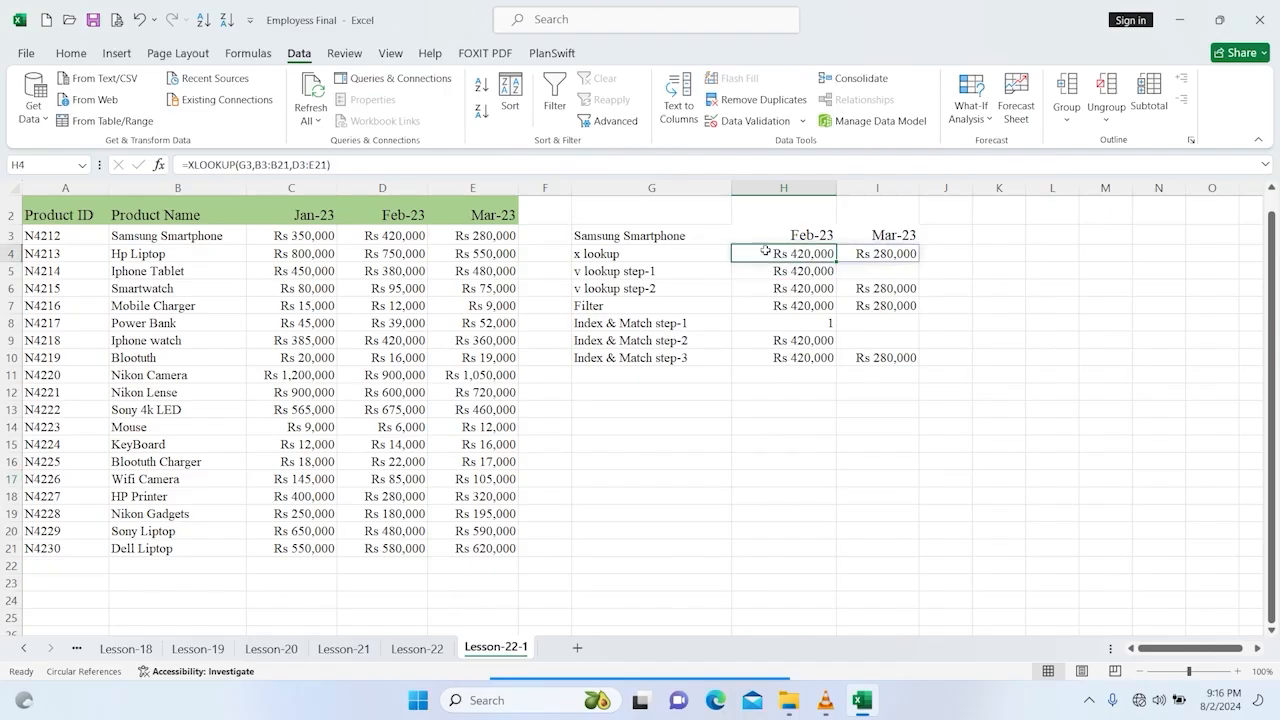
Step: Choose Hp Liptop and then Mobile Charger in the product drop-down to test the lookup results
click(712, 236)
click(739, 236)
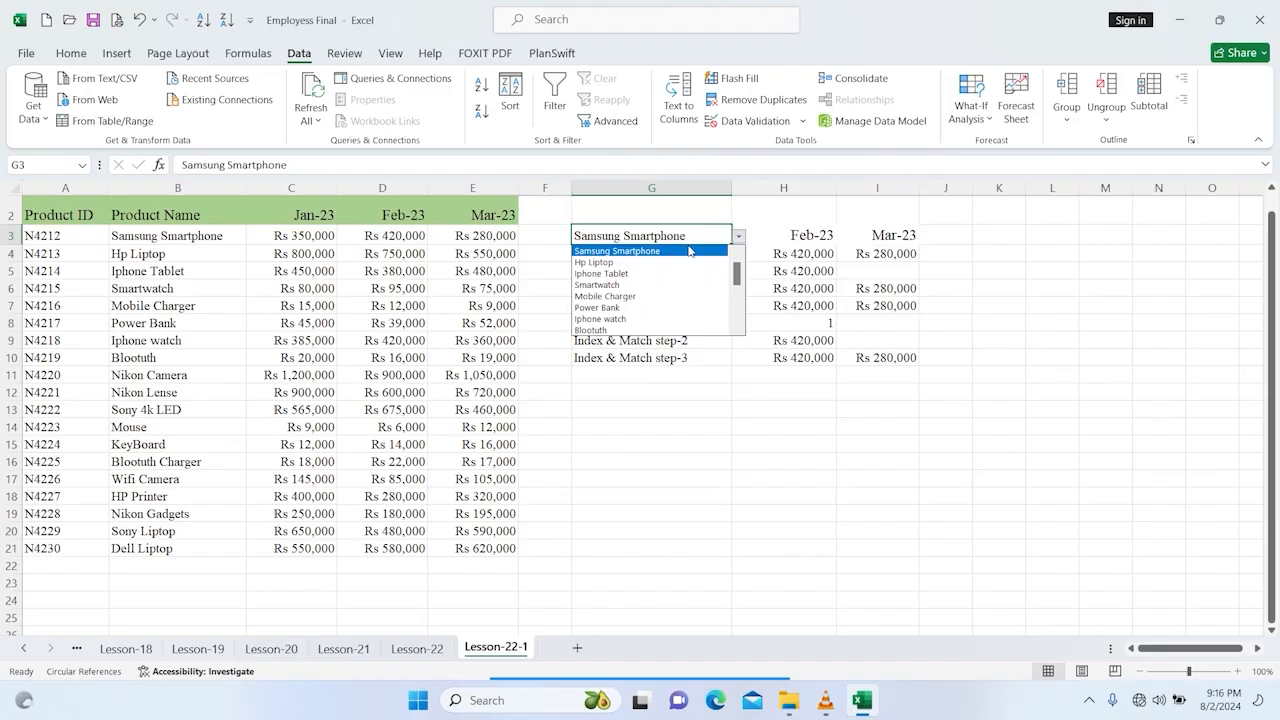
click(628, 263)
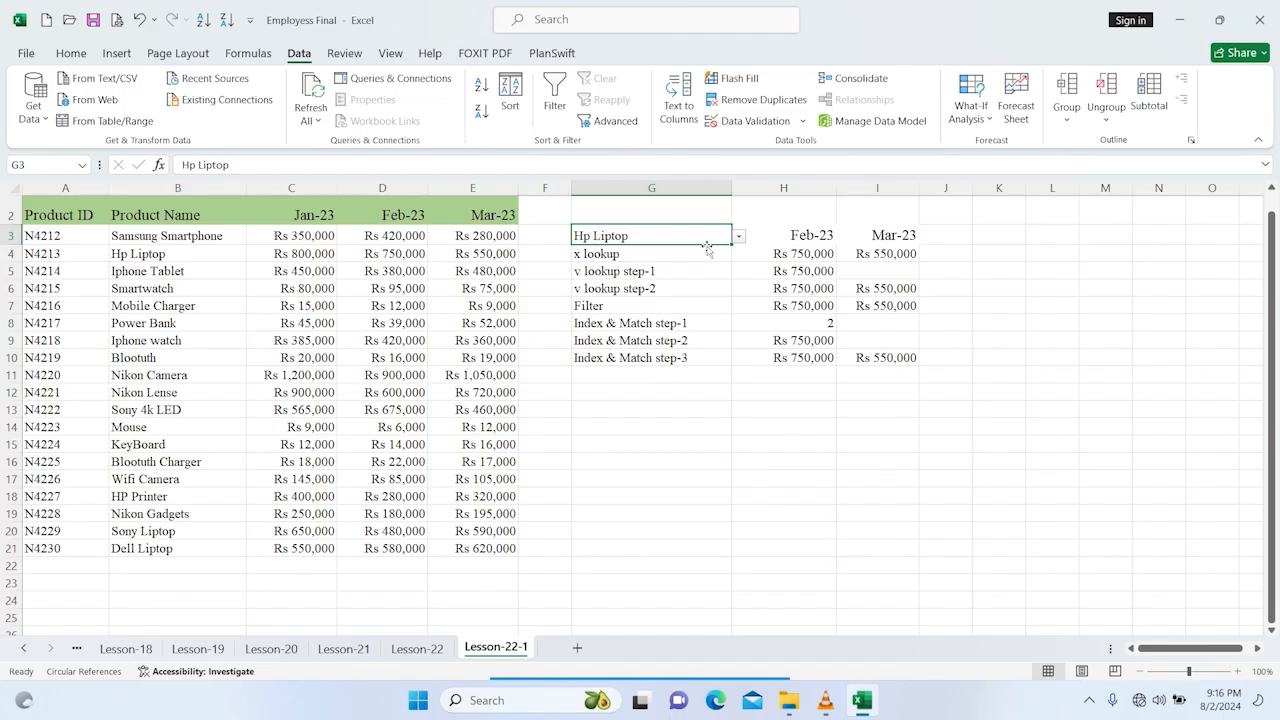
click(739, 236)
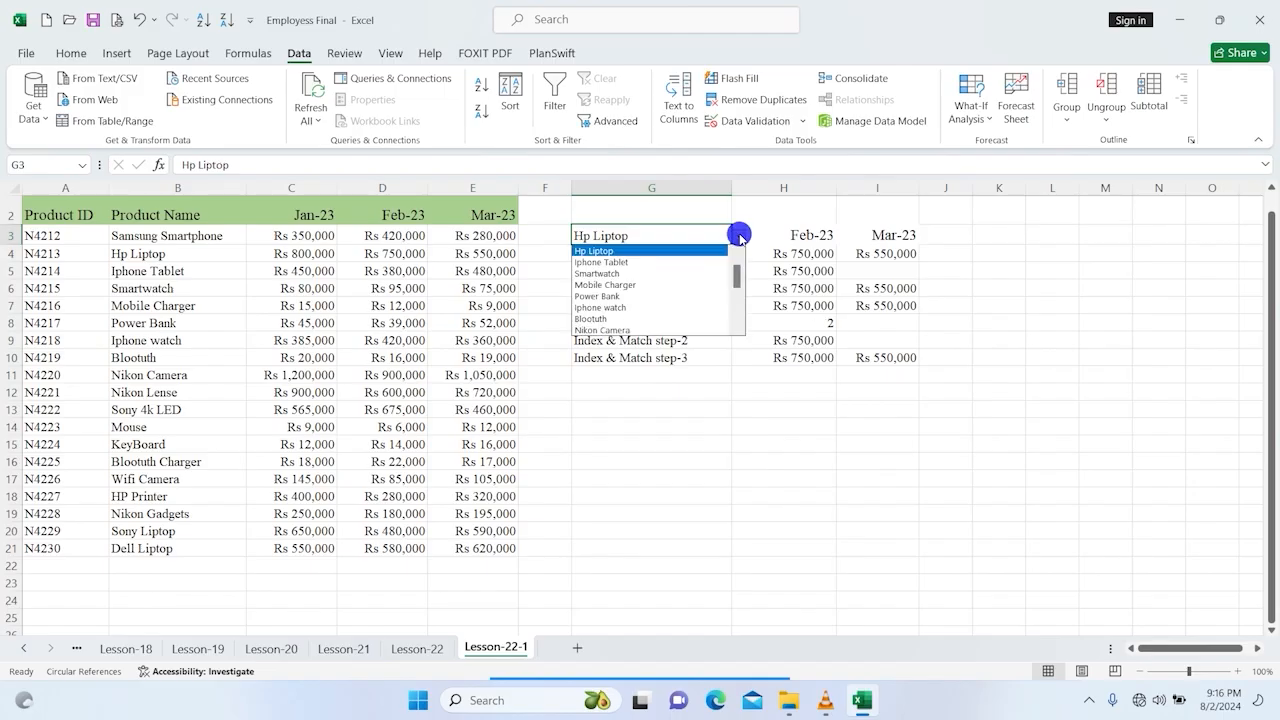
click(604, 286)
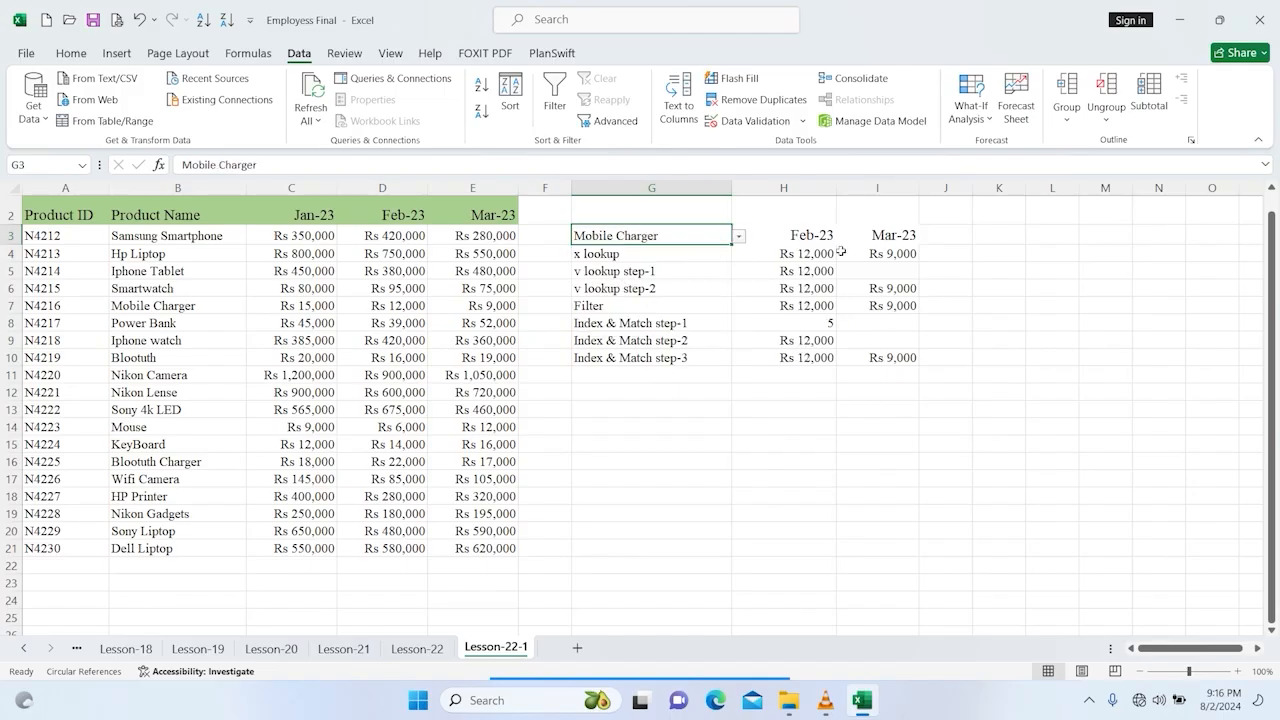
Step: Choose Nikon Lense in the product drop-down to test the lookup results
click(740, 237)
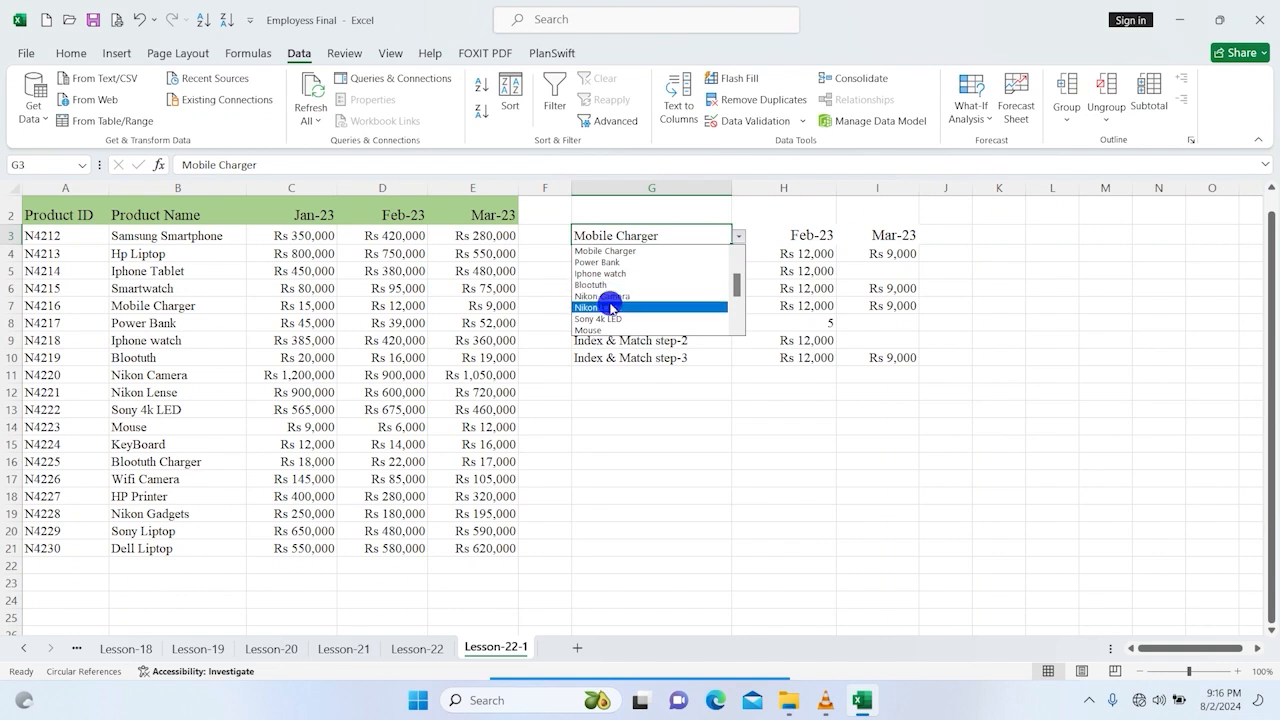
click(603, 307)
click(738, 236)
click(627, 257)
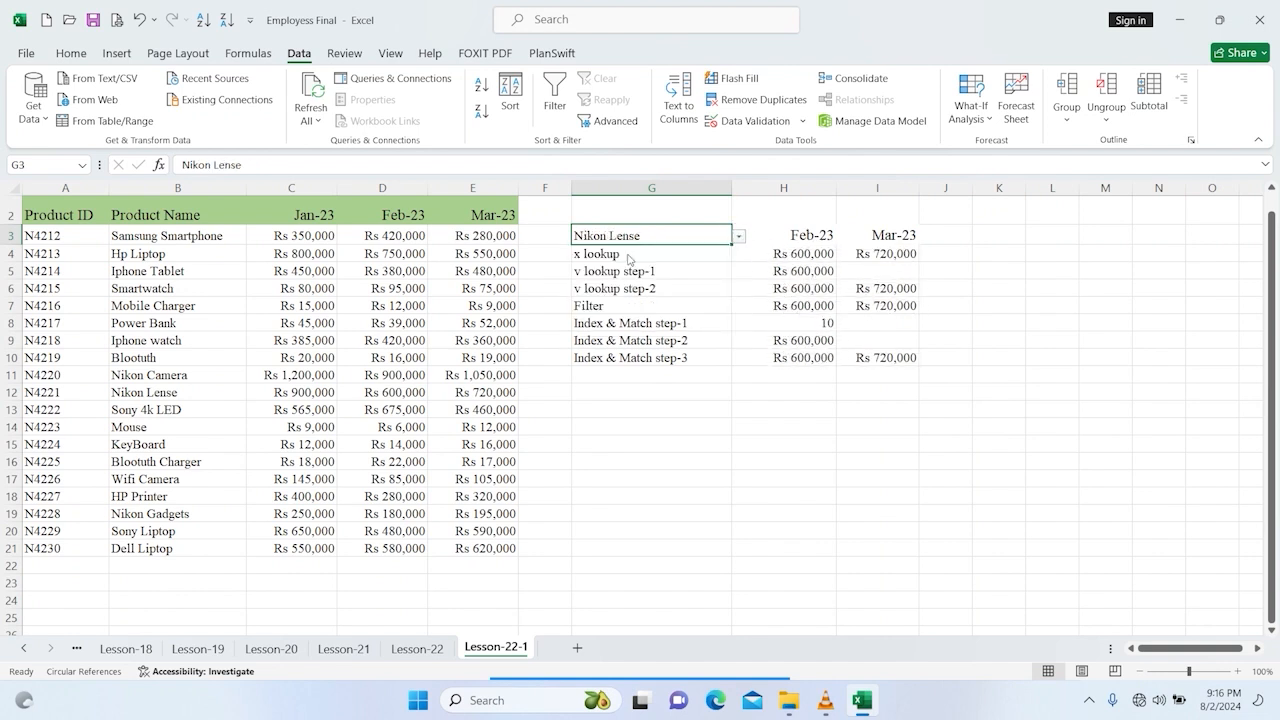
Step: Set the product drop-down back to Samsung Smartphone
click(740, 237)
key(Down)
key(Down)
key(Down)
drag(740, 295, 734, 249)
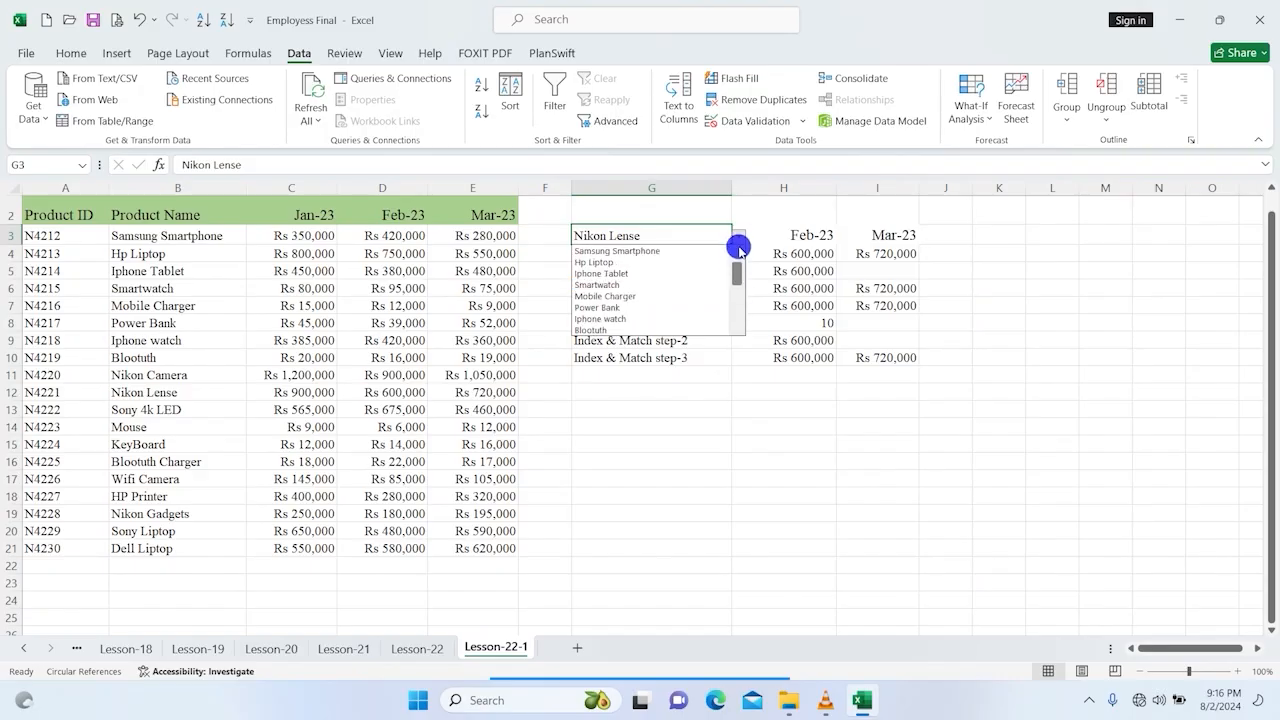
click(637, 251)
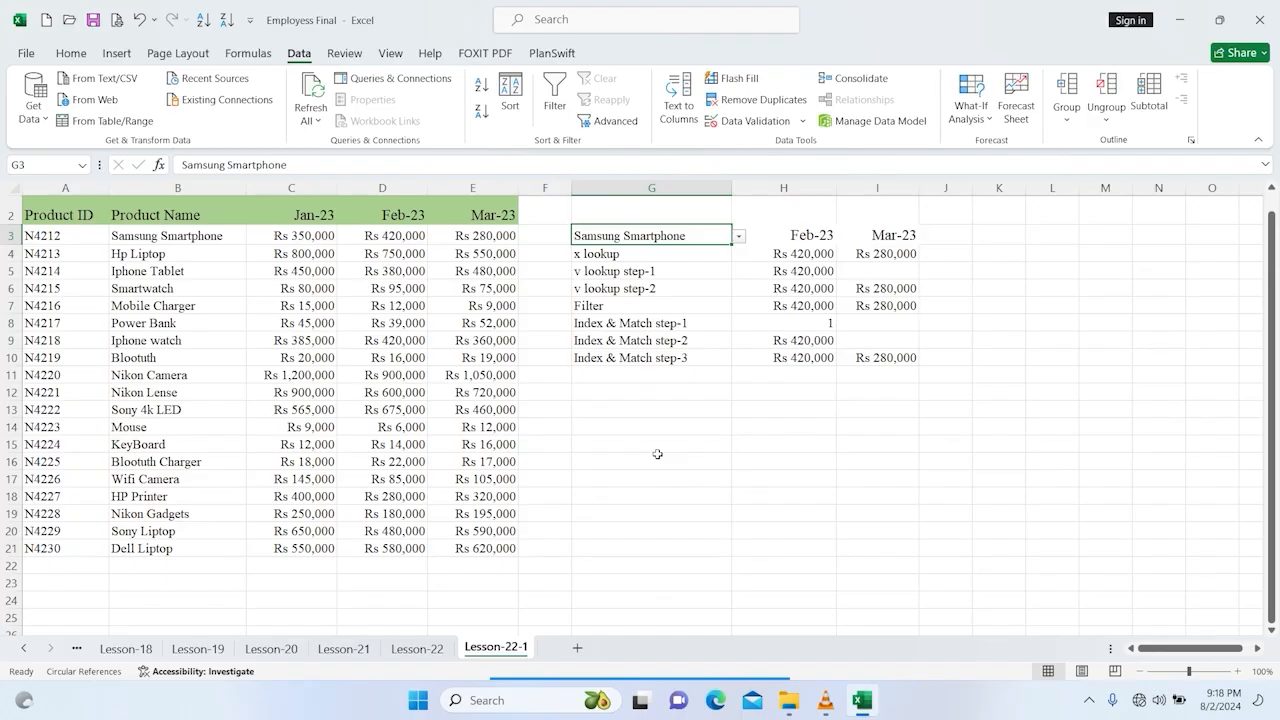
Step: Copy the x lookup formulas from H4:I4 and paste them into H14:I14
click(700, 500)
click(818, 253)
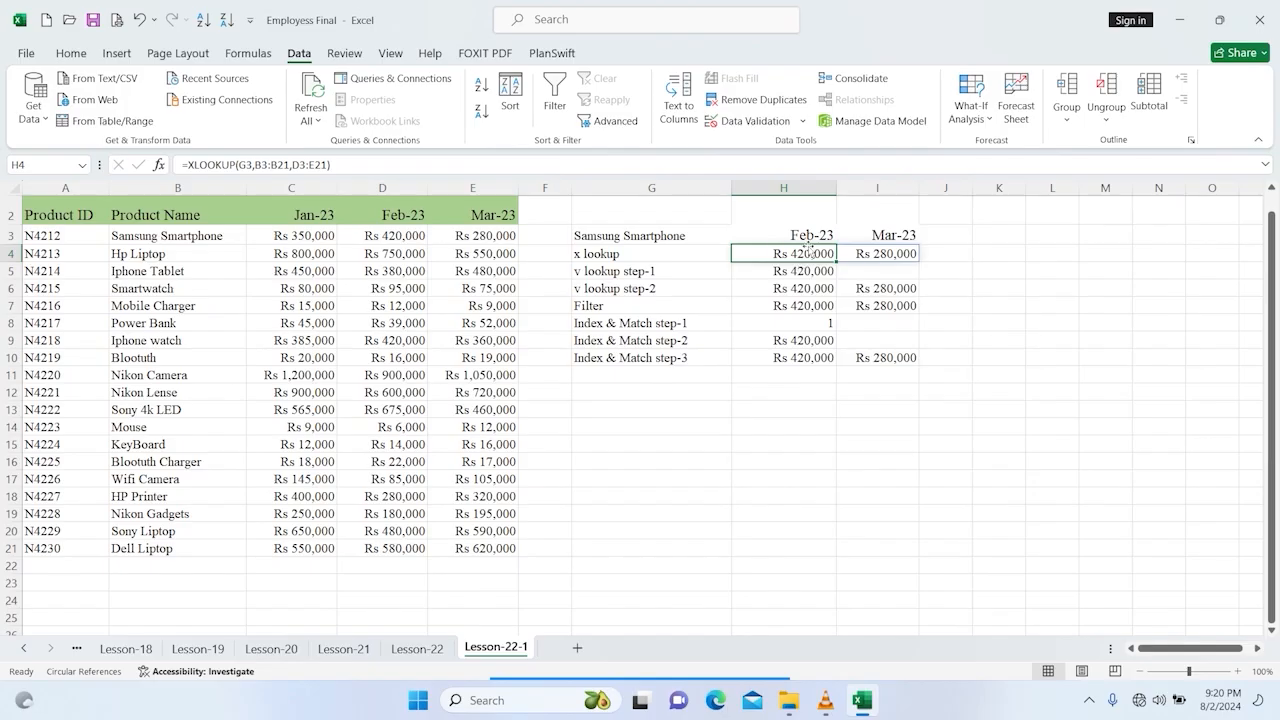
drag(814, 246, 872, 252)
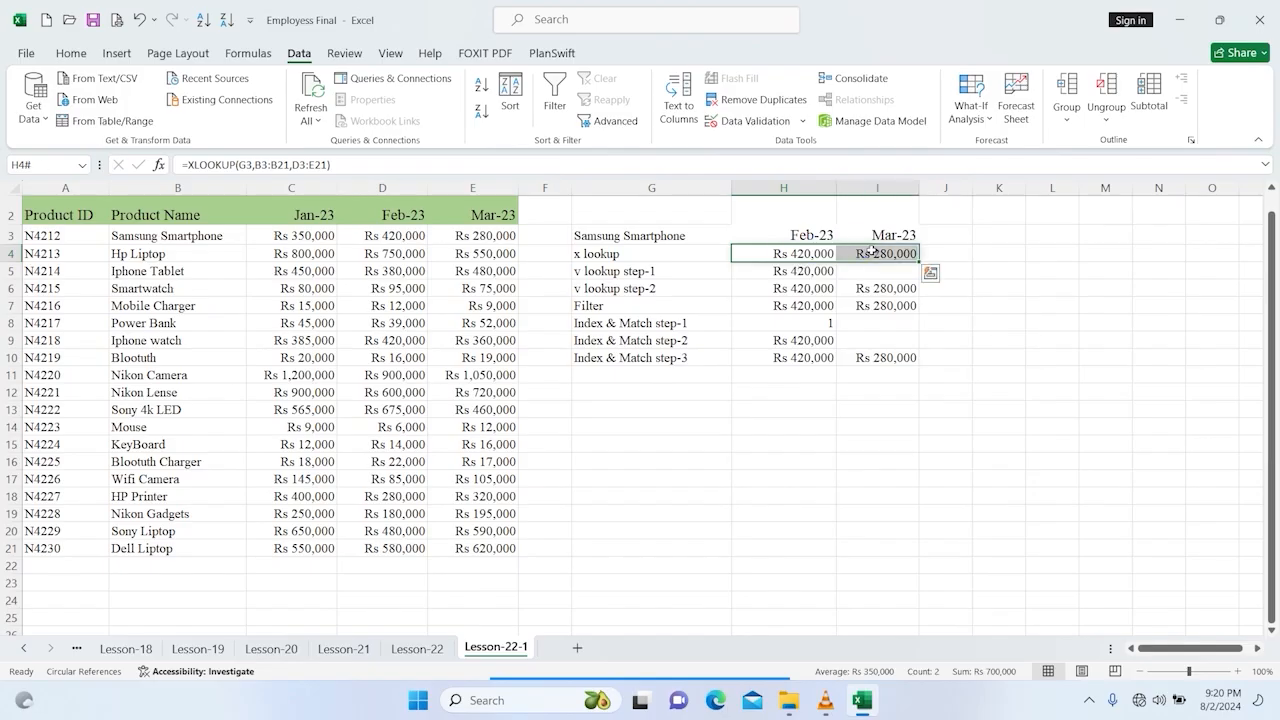
key(ctrl+c)
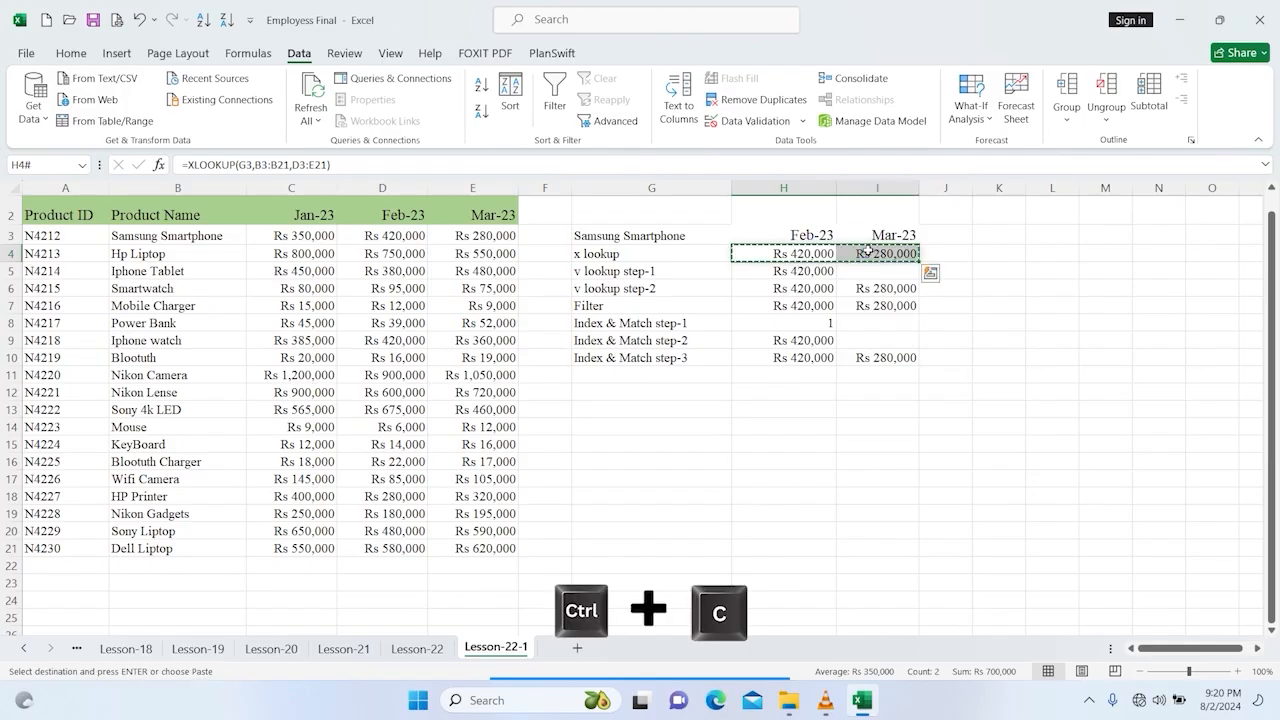
click(755, 428)
right_click(766, 428)
click(866, 286)
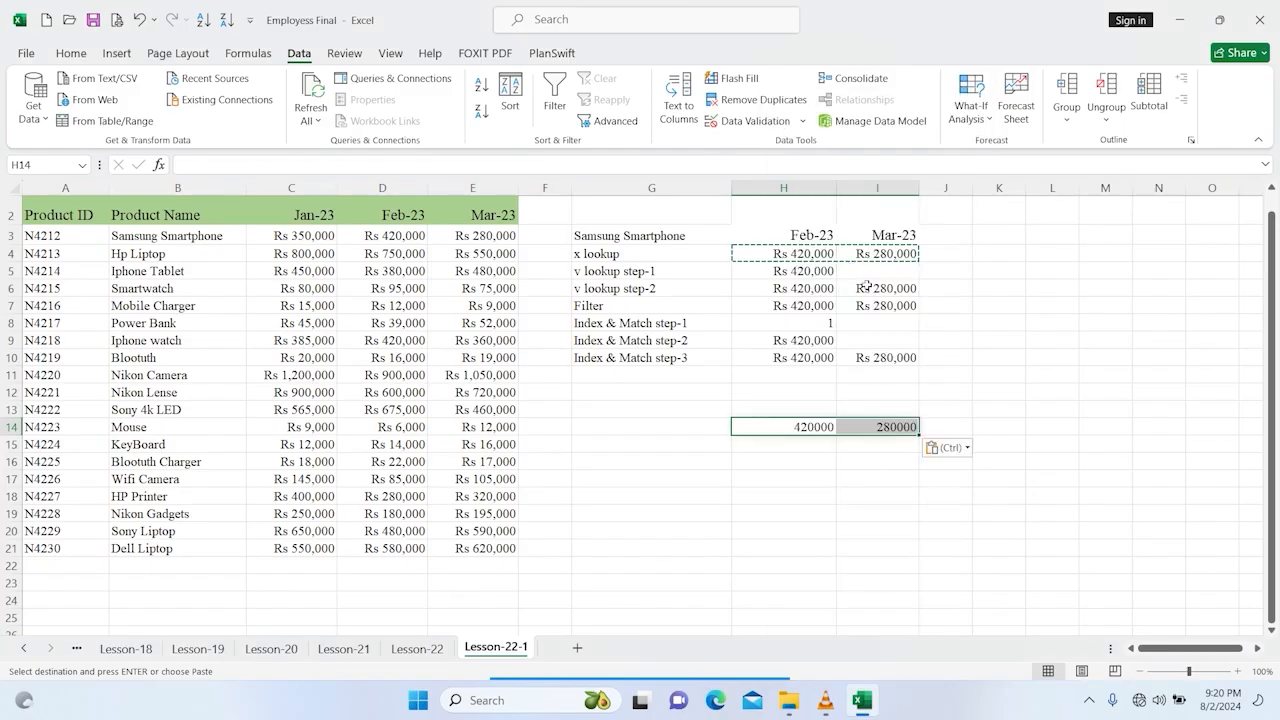
click(992, 342)
Step: Edit the pasted H14 formula so it references G3, B3:B21 and D3:E21
double_click(818, 427)
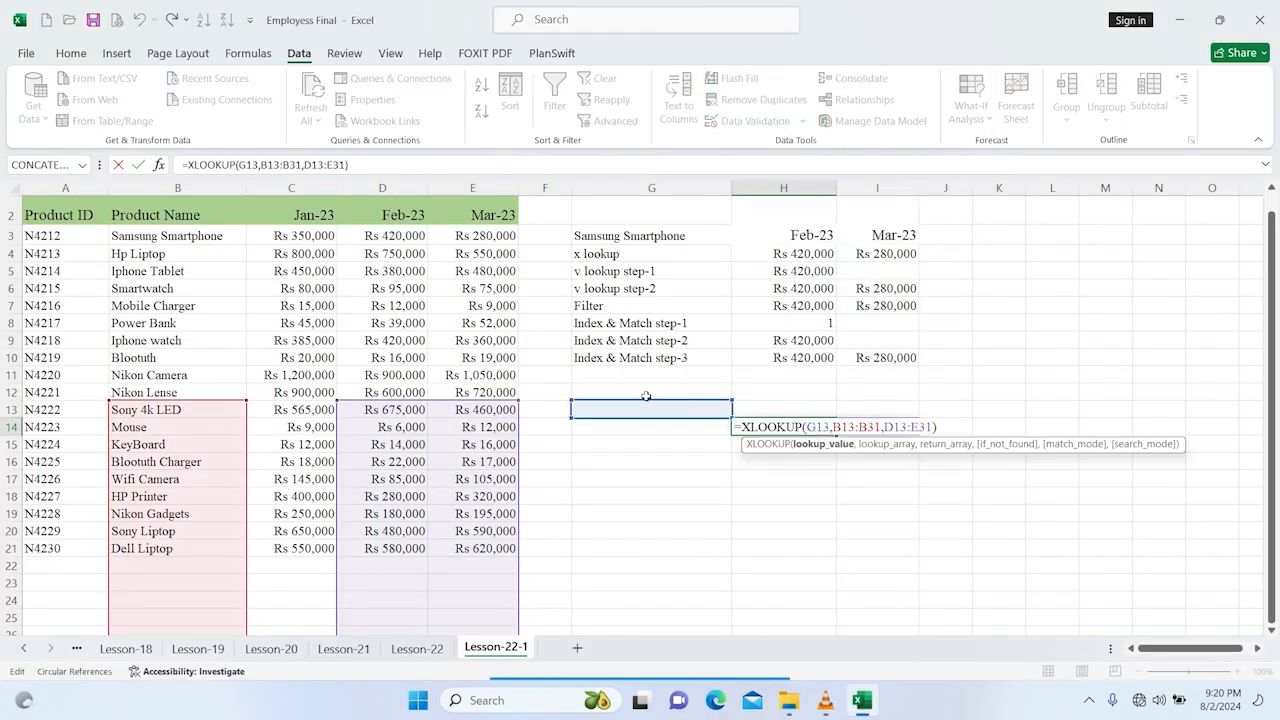
drag(488, 402, 463, 222)
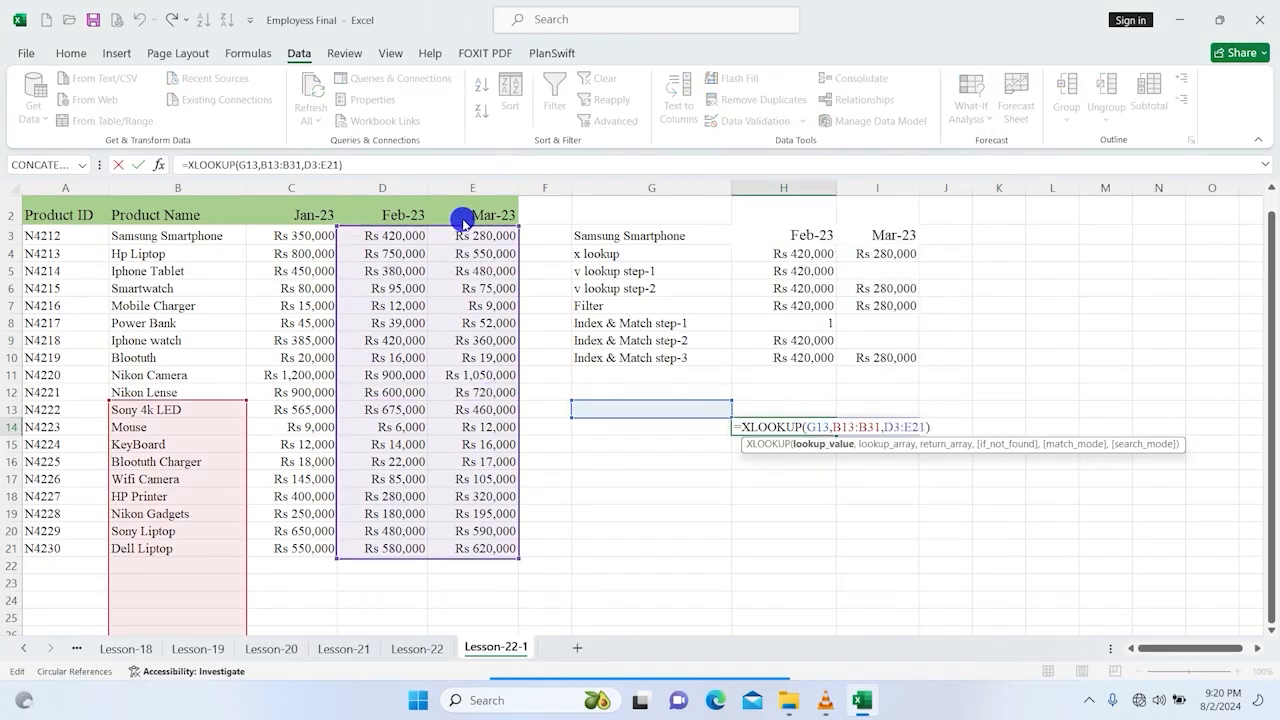
drag(206, 402, 214, 236)
drag(701, 399, 711, 236)
click(711, 236)
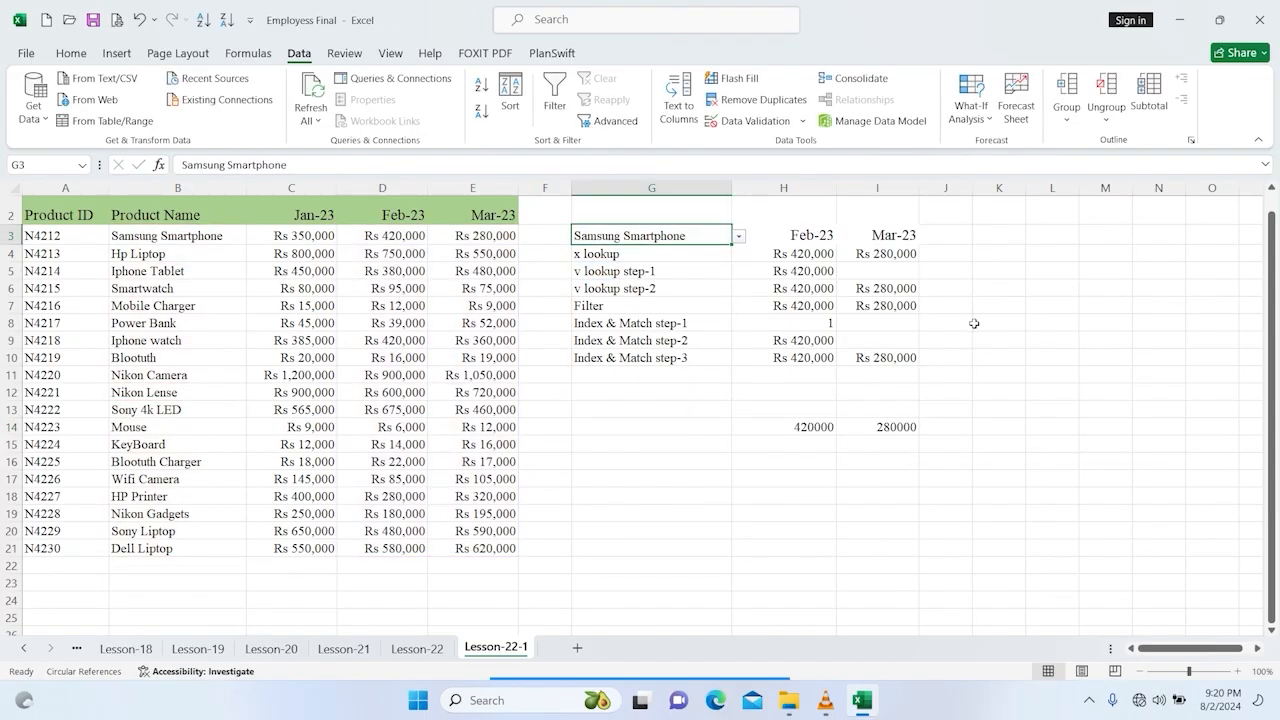
Step: Label cell G14 as X Lookup
click(983, 420)
click(646, 424)
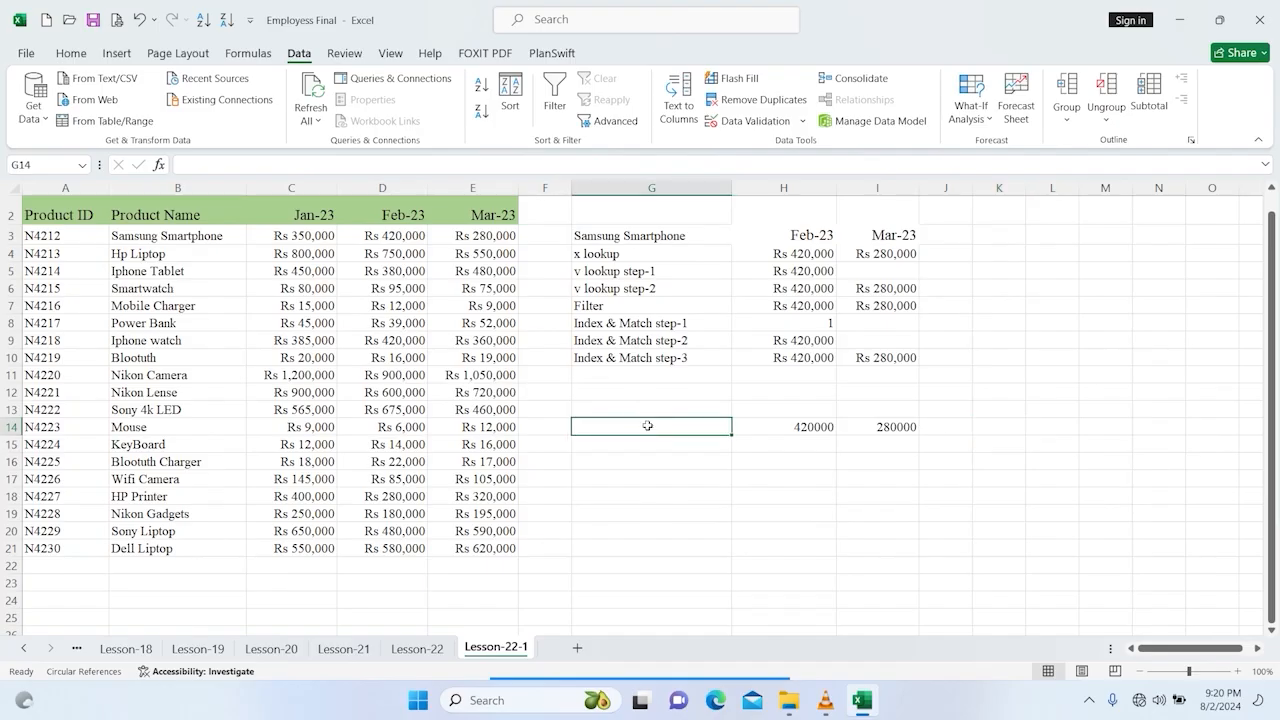
double_click(648, 426)
text(X)
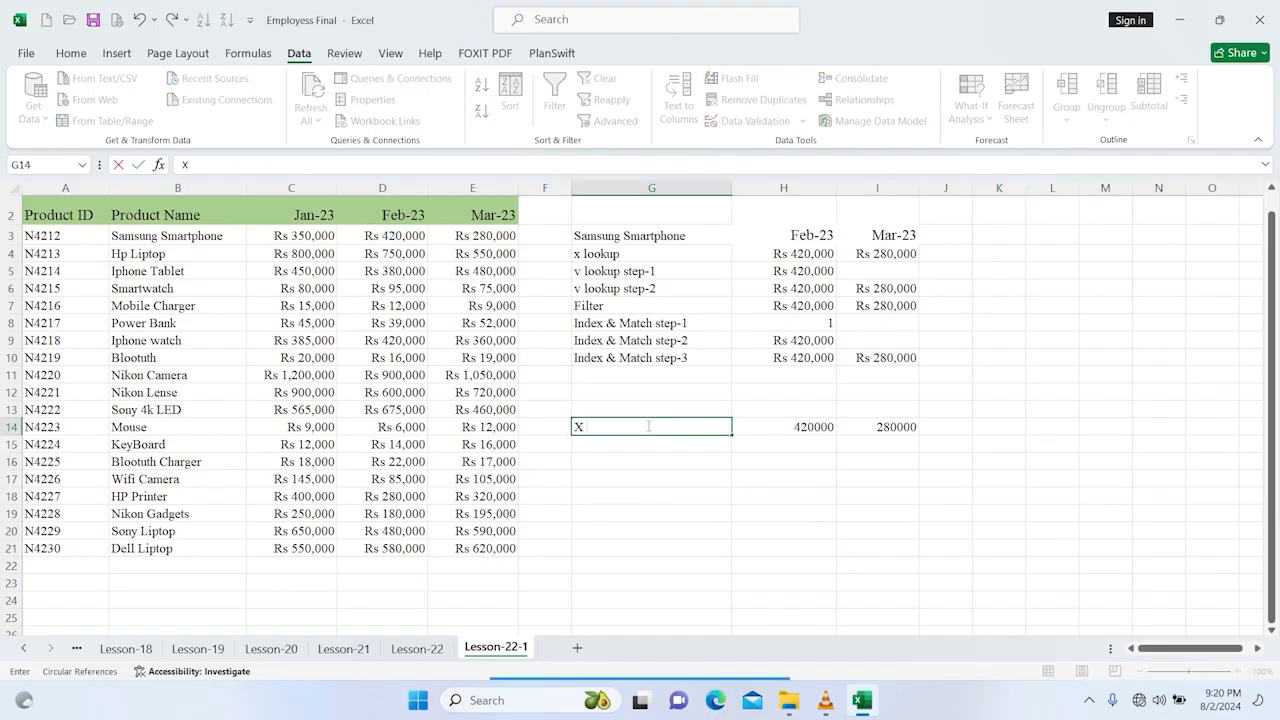
text( Lookup)
key(Return)
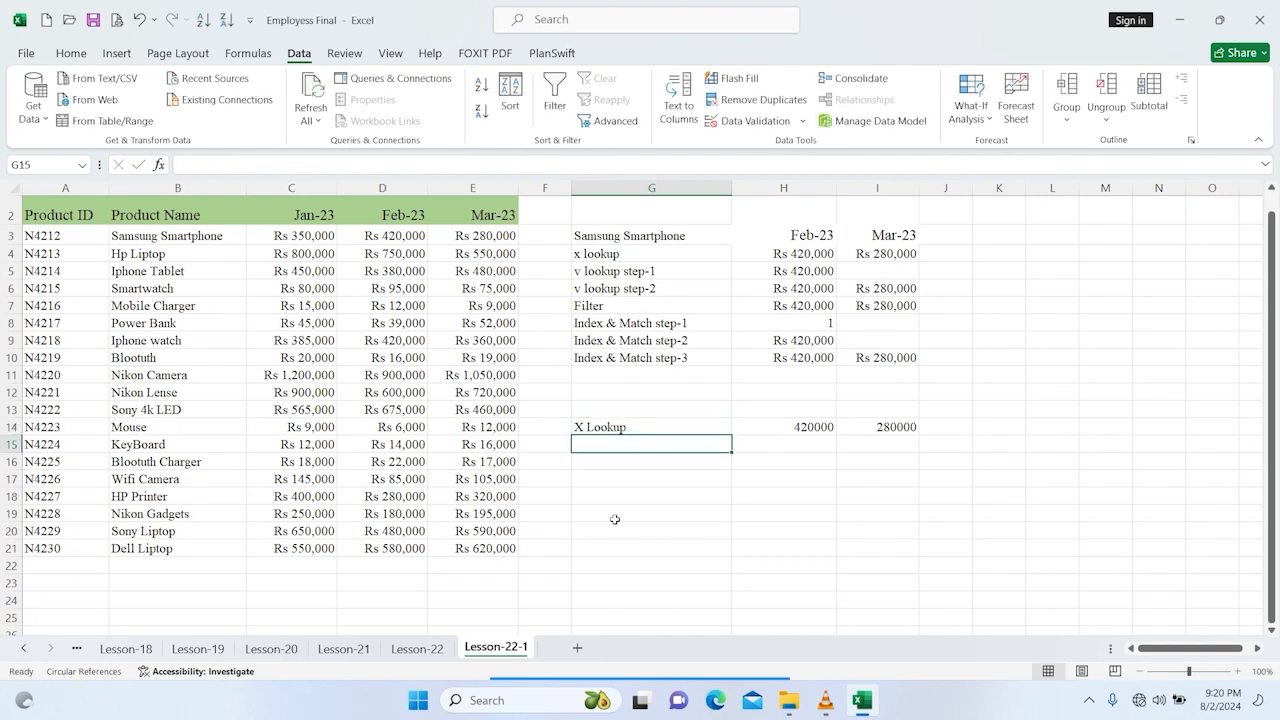
Step: Wrap the XLOOKUP formula in H14 inside a SUM function to total both months
click(786, 424)
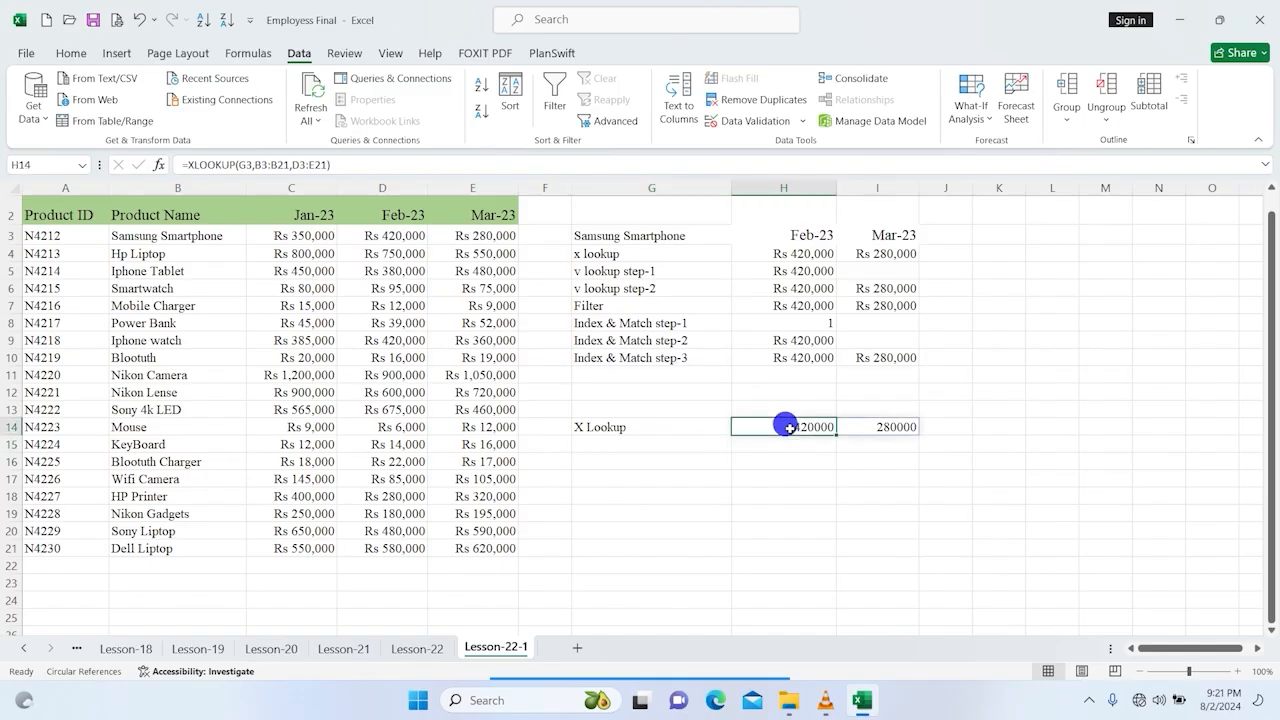
double_click(789, 427)
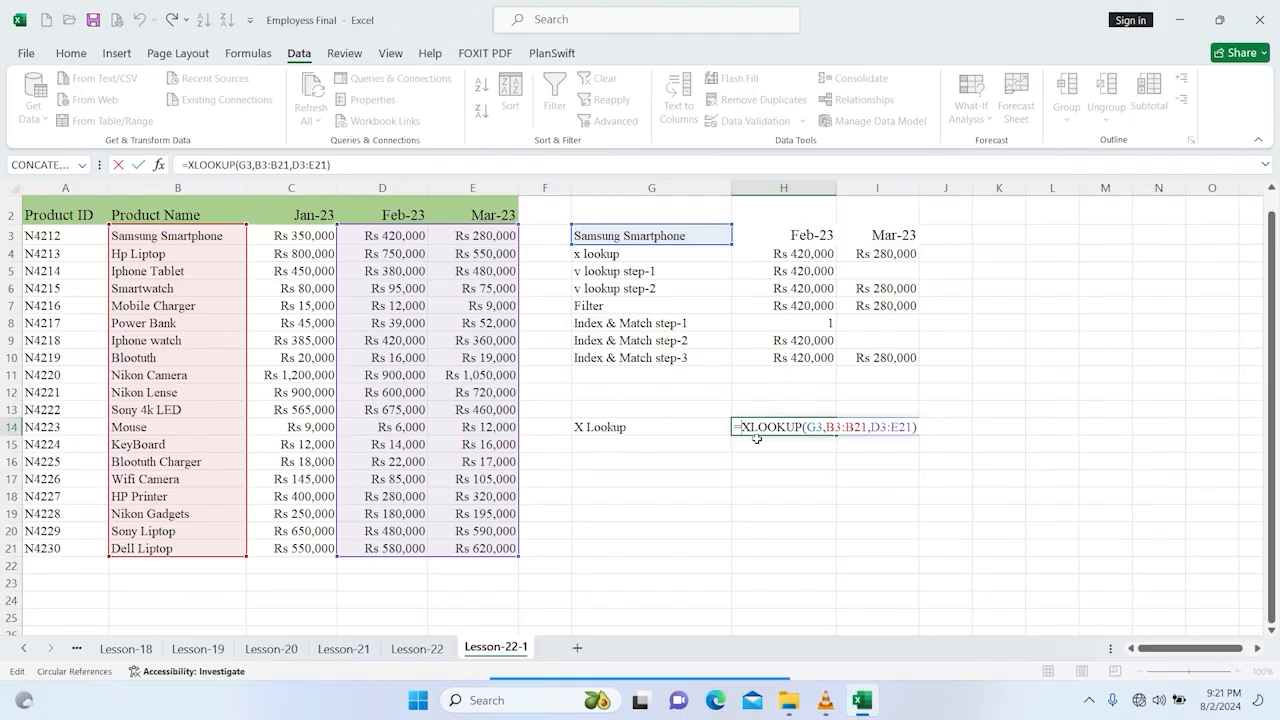
text(sum)
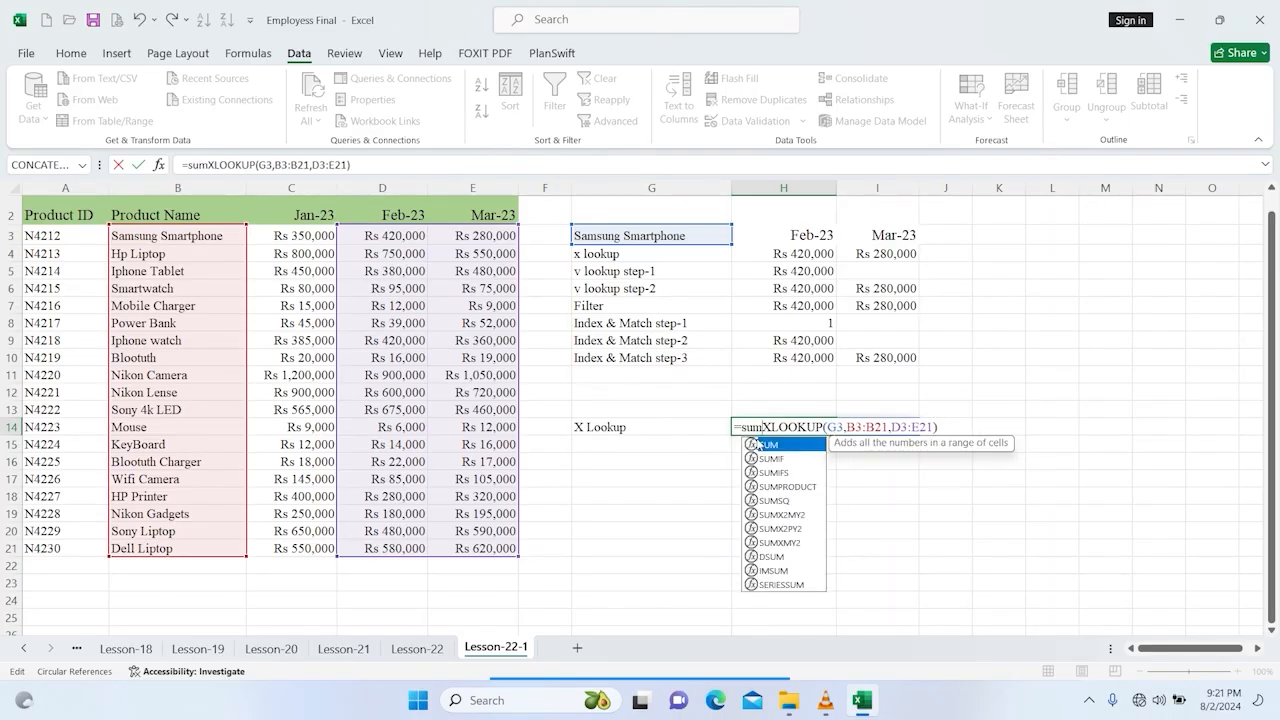
double_click(757, 443)
click(949, 427)
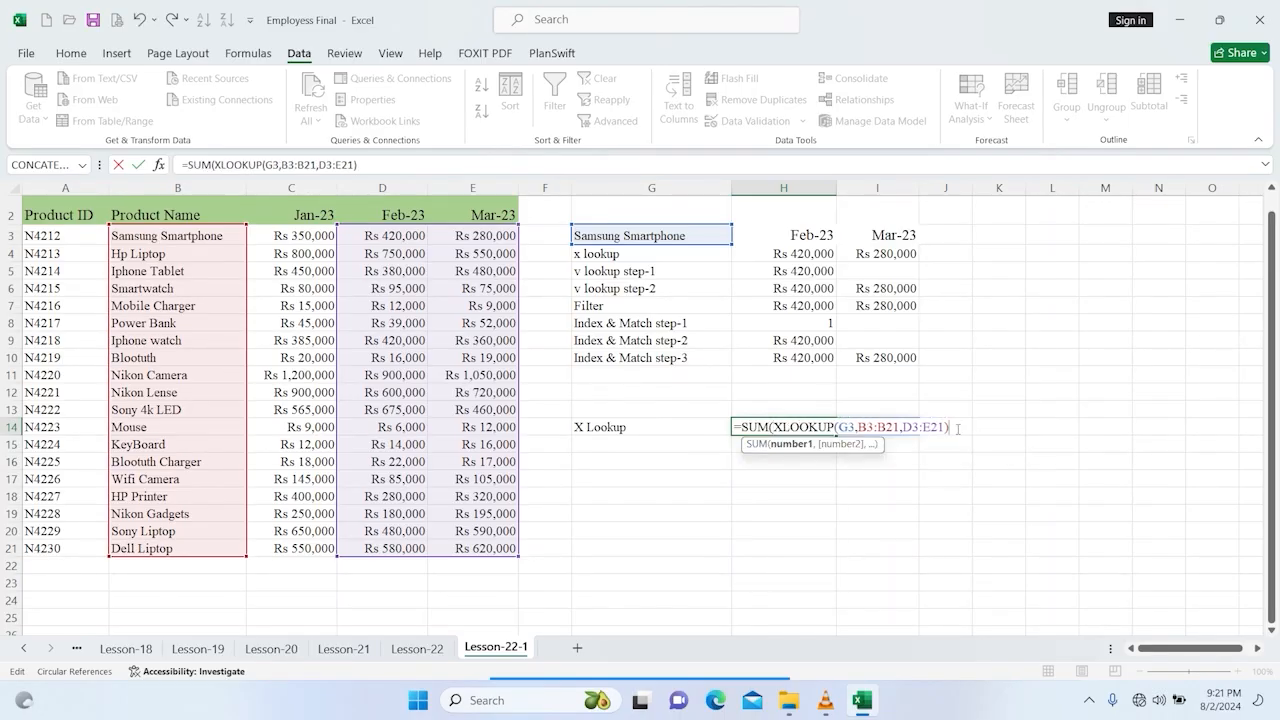
text())
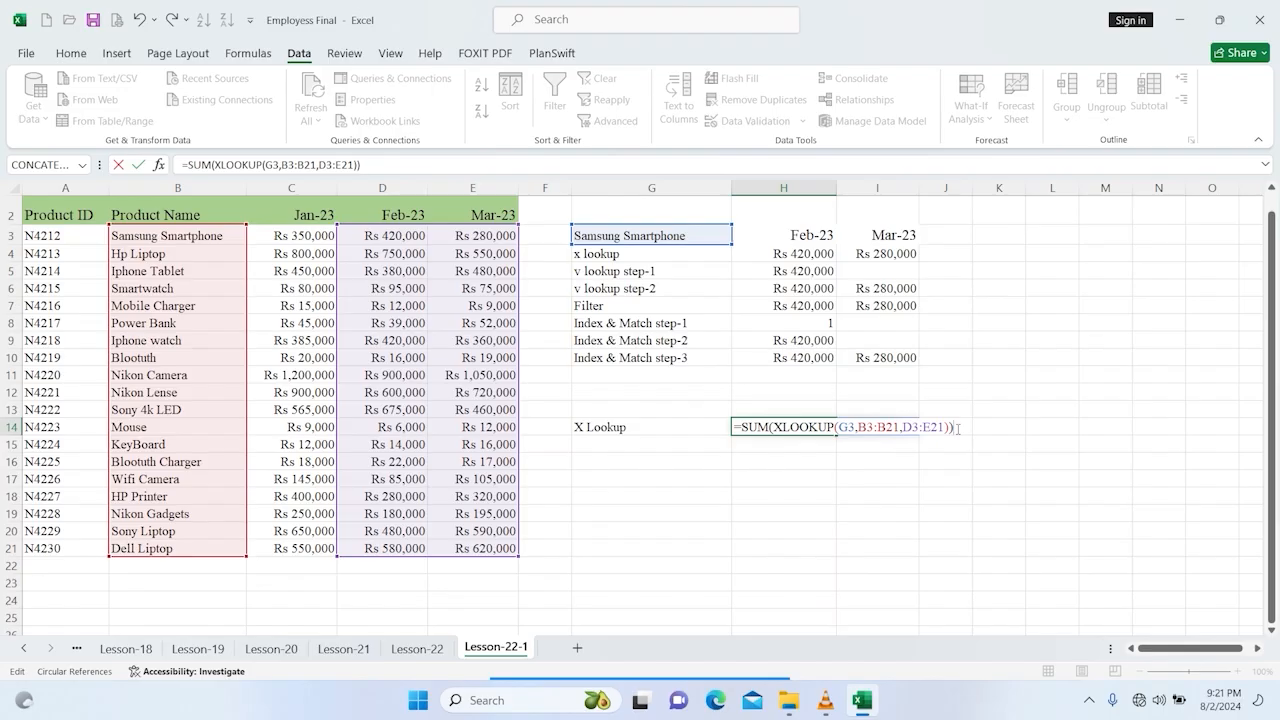
key(Return)
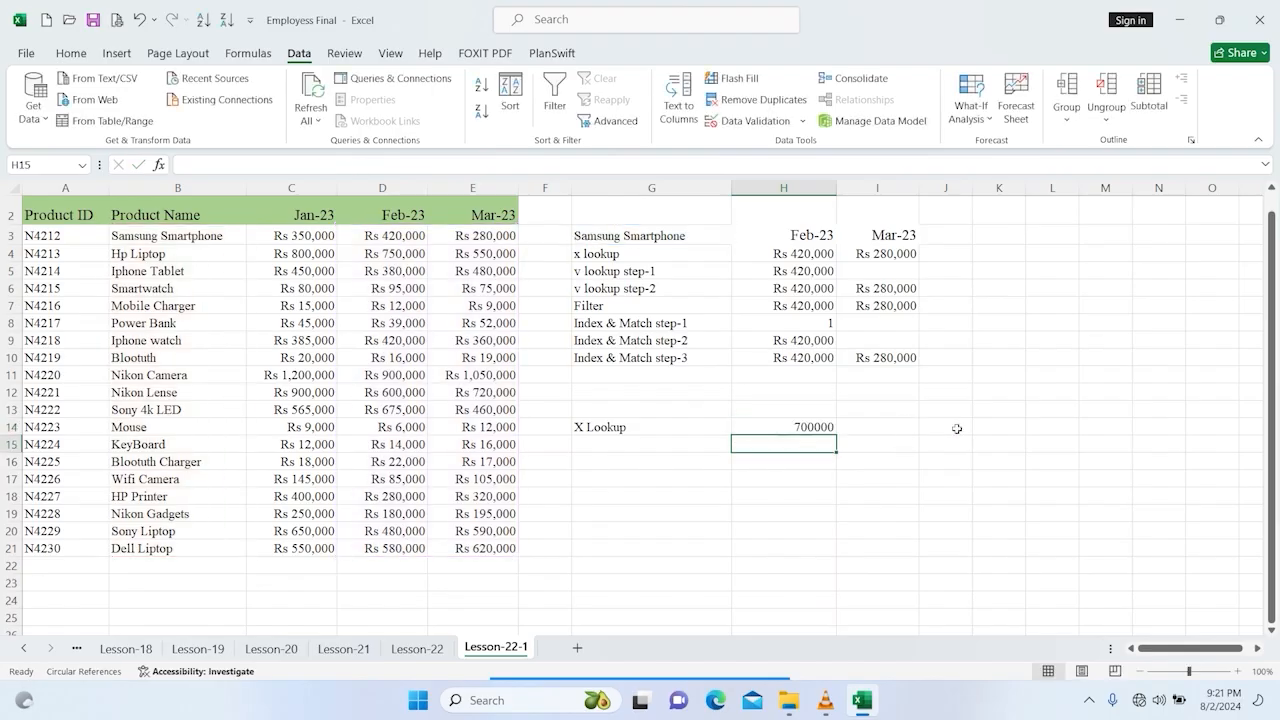
Step: Select the Samsung Smartphone Feb-23 and Mar-23 sales to compare their sum with the H14 total
click(791, 427)
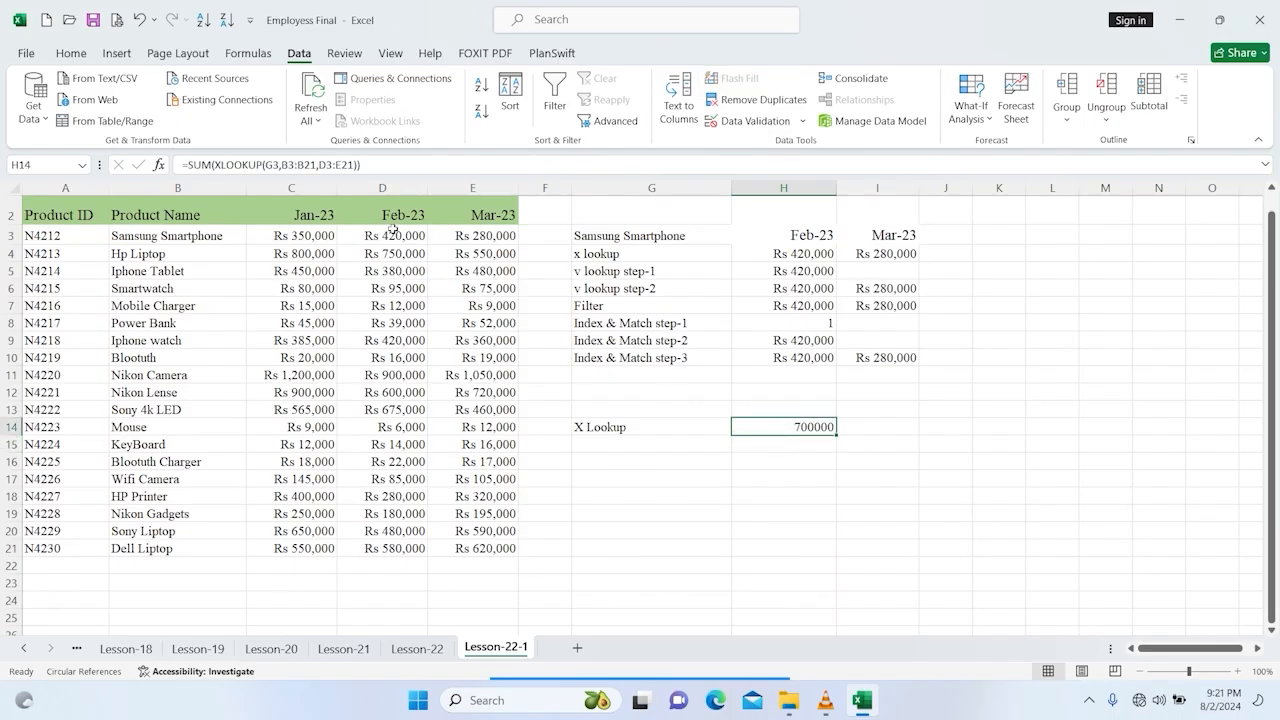
drag(390, 236, 455, 234)
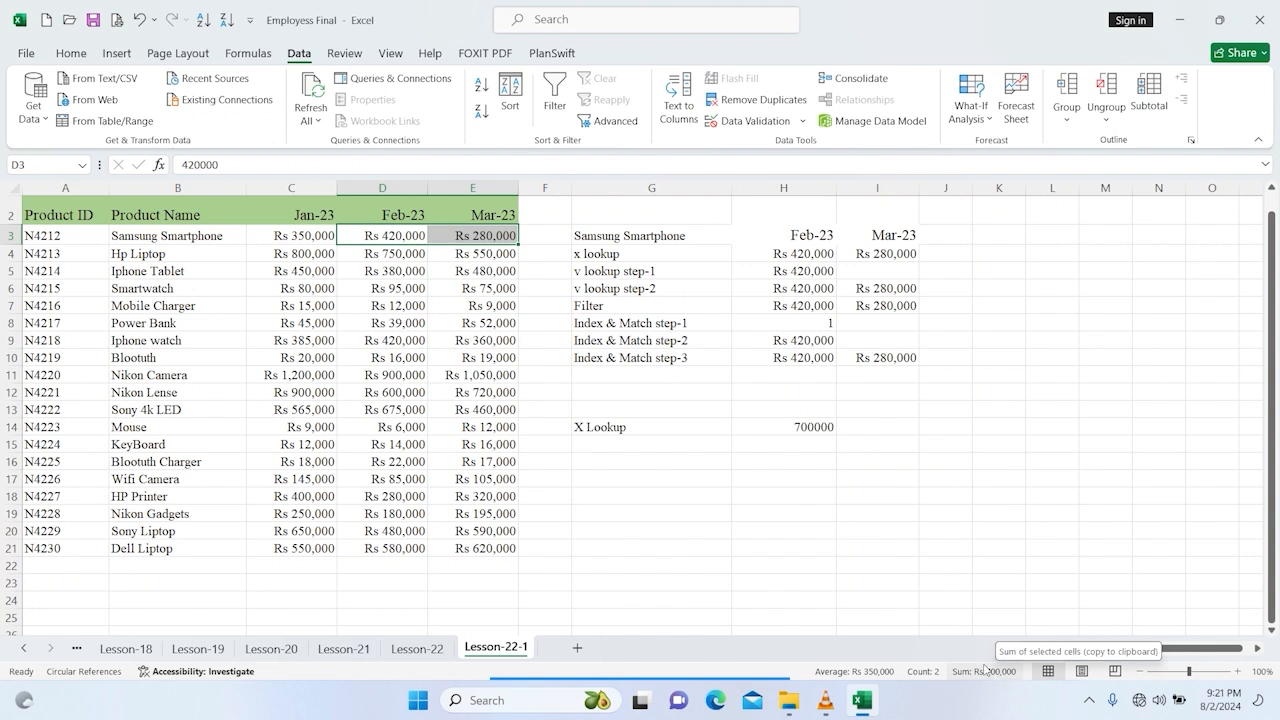
click(709, 443)
click(711, 428)
click(711, 437)
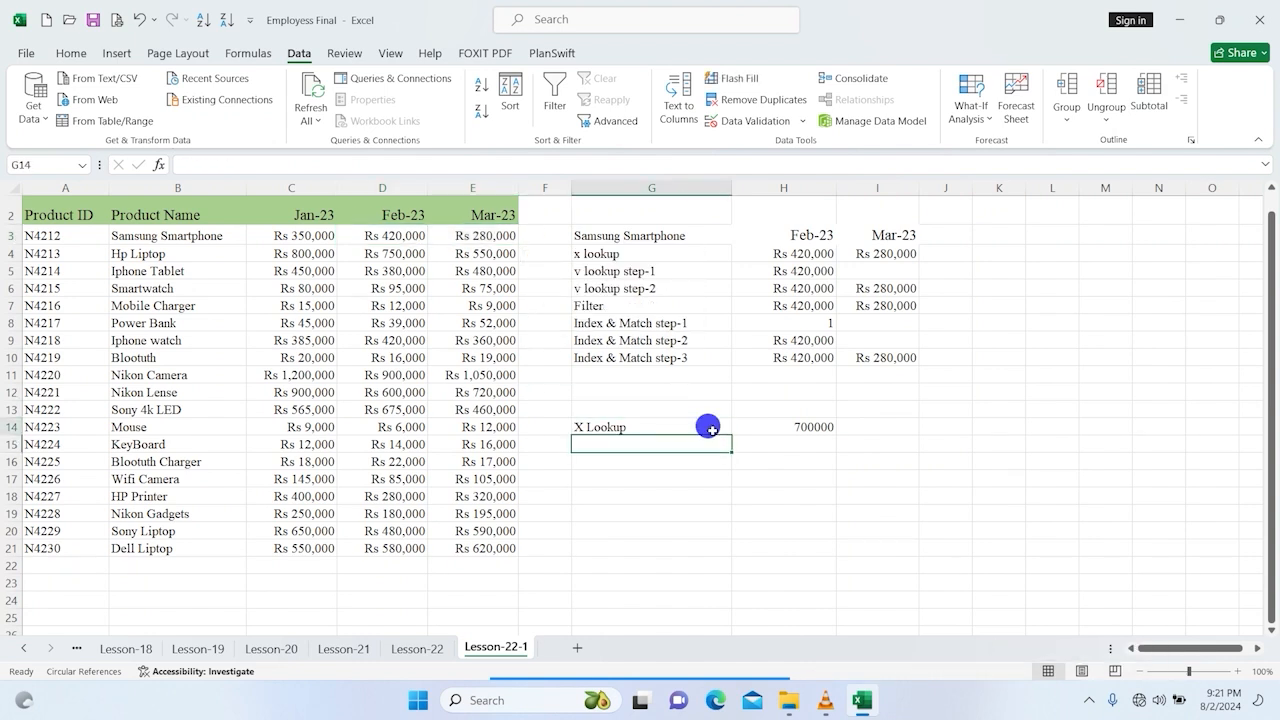
click(709, 428)
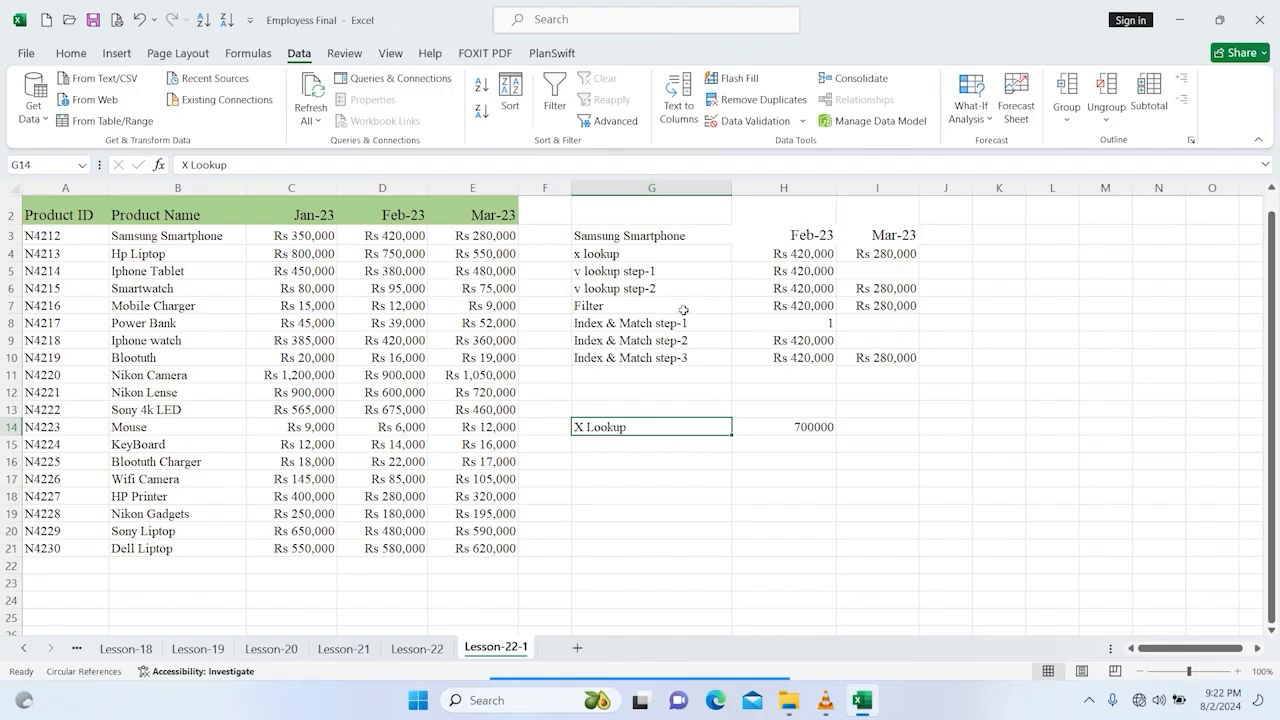
Step: Make the VLOOKUP references in H6 absolute, locking G3 and the B3:E21 table range
click(685, 287)
click(744, 284)
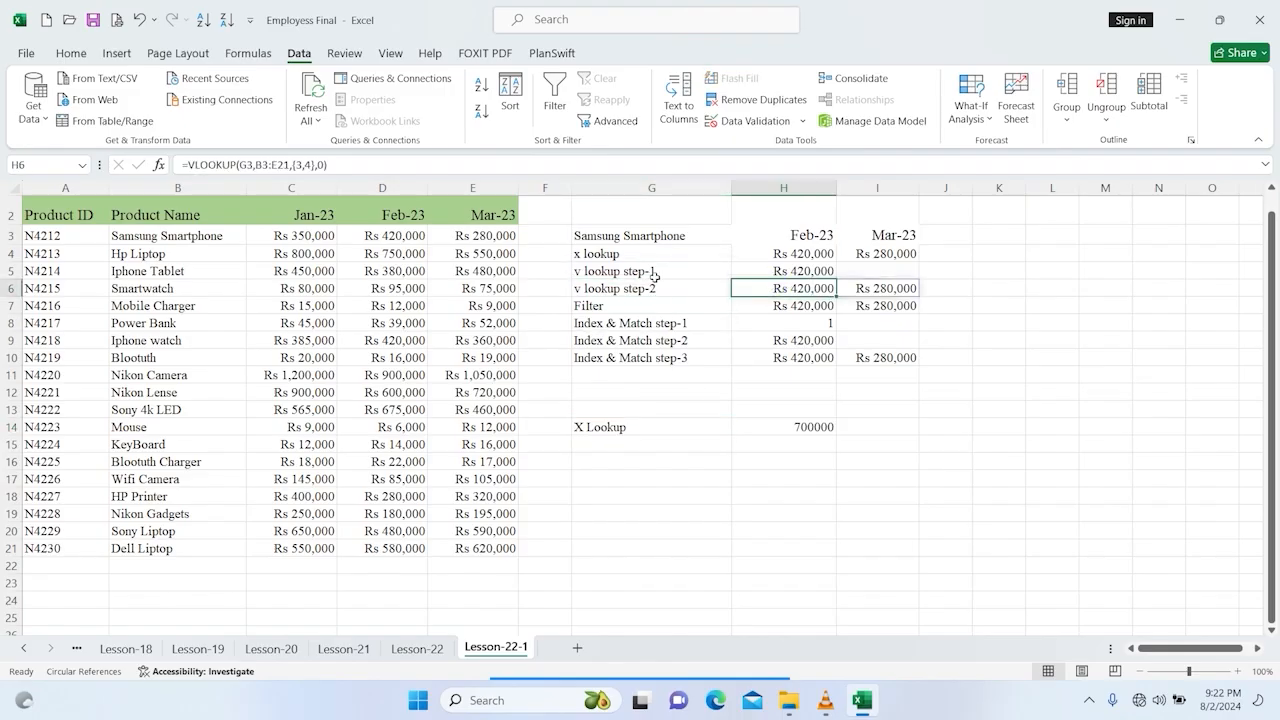
click(245, 164)
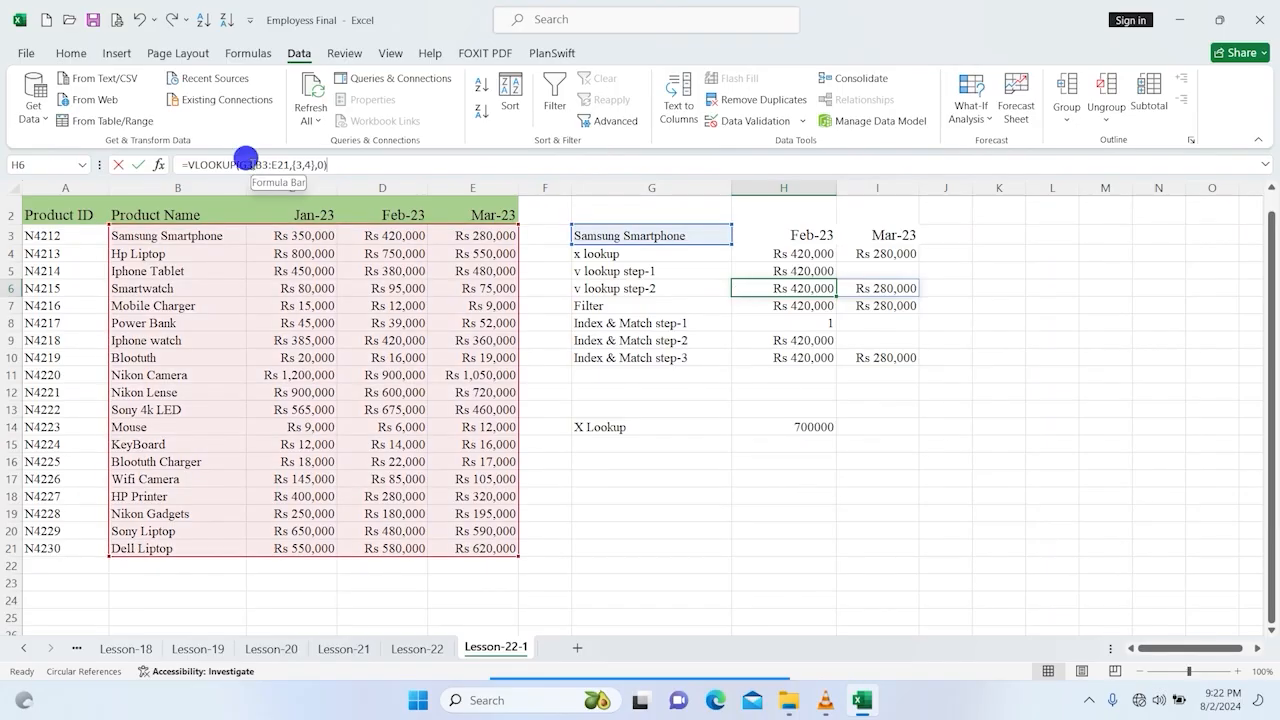
key(F4)
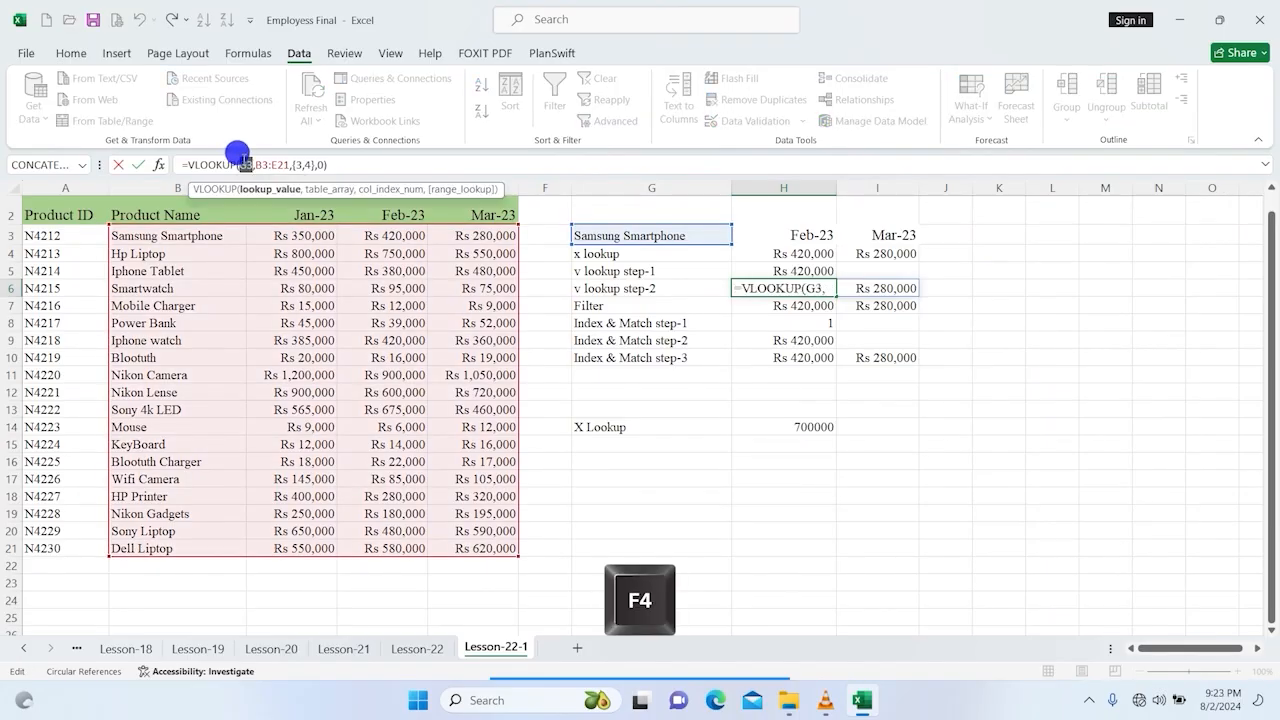
key(F4)
drag(268, 164, 302, 164)
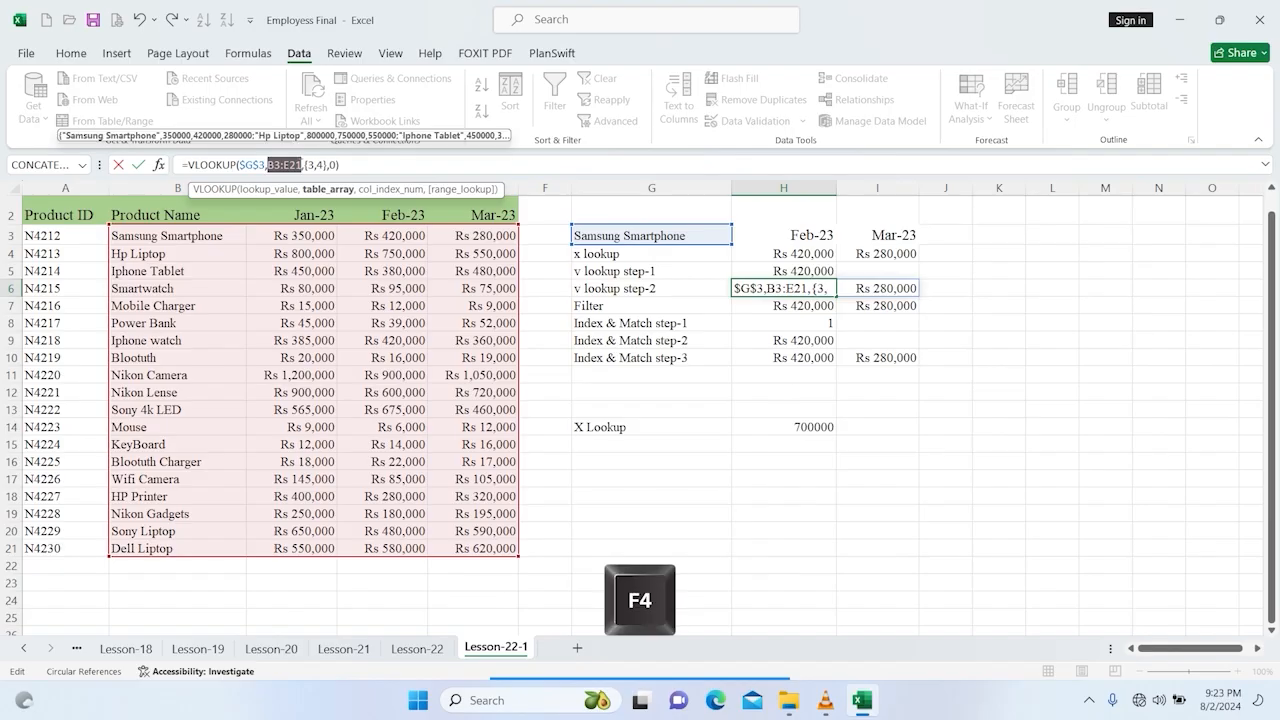
key(F4)
key(Return)
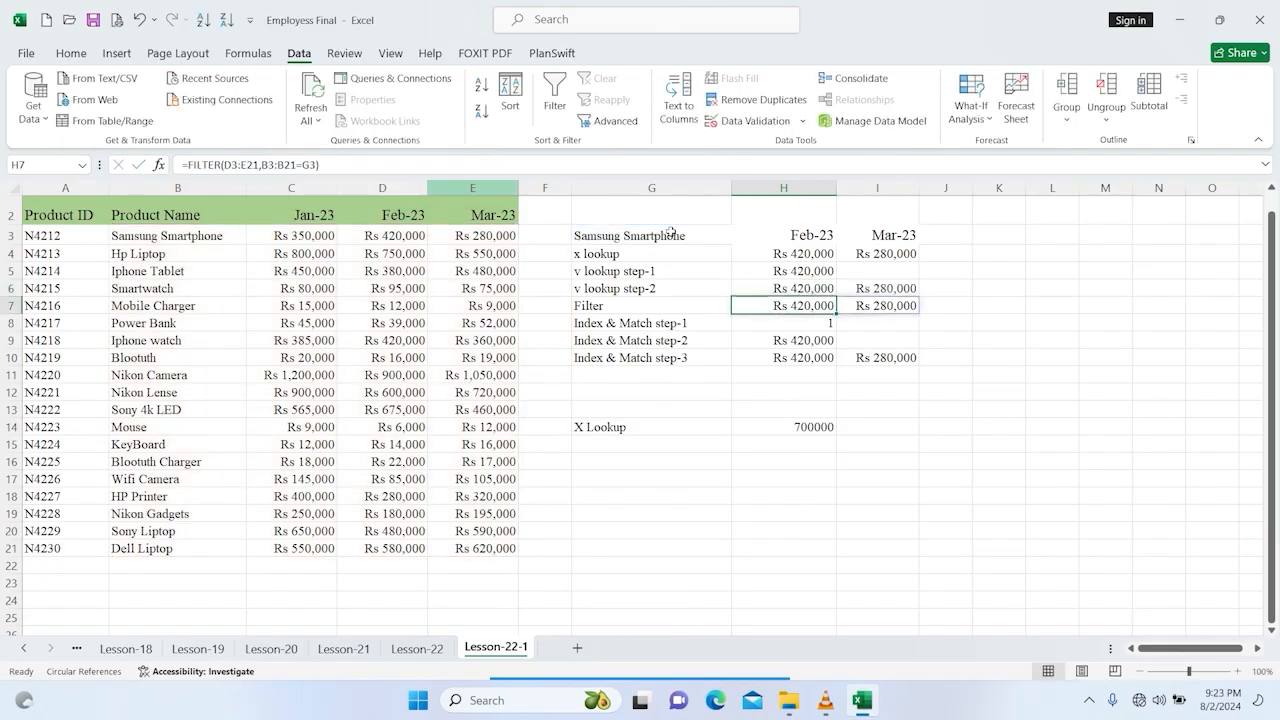
Step: Copy the H6 VLOOKUP formula and paste it as a formula into H15
mouse_move(786, 284)
mouse_down()
mouse_move(831, 280)
mouse_move(787, 286)
mouse_up()
key(ctrl+c)
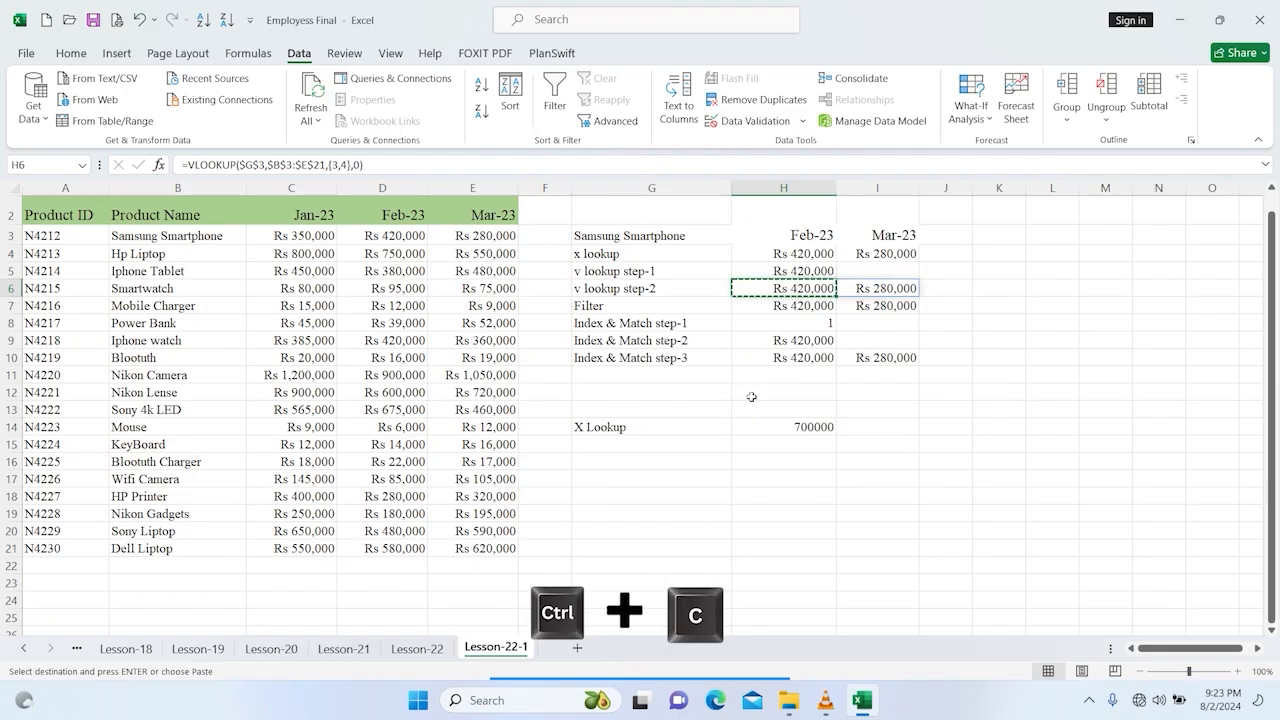
click(790, 443)
right_click(798, 444)
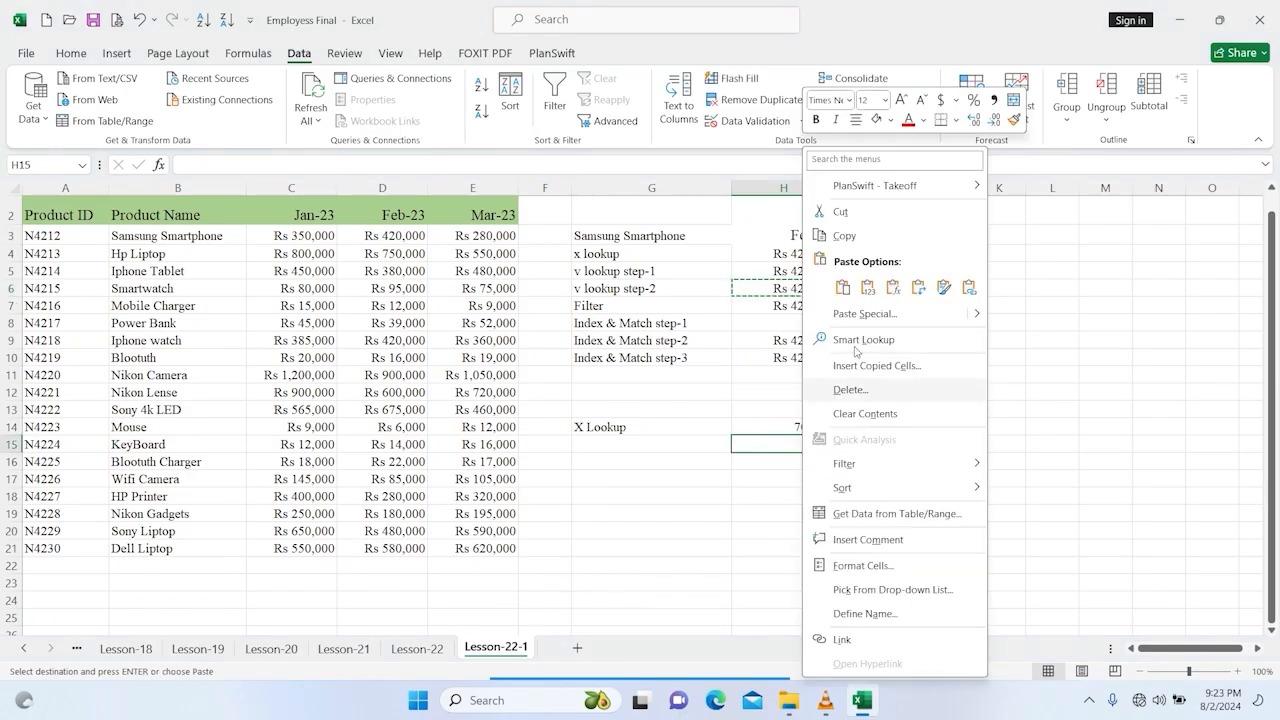
click(895, 288)
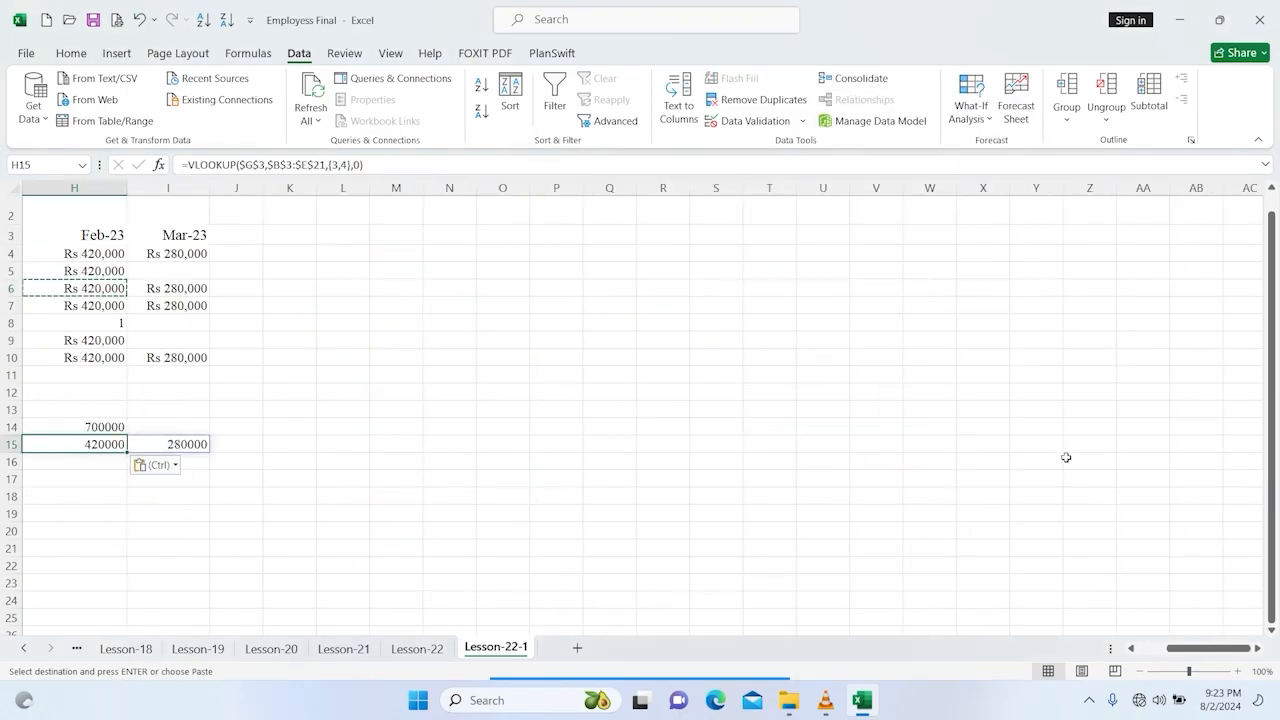
drag(1184, 648, 1151, 648)
click(894, 573)
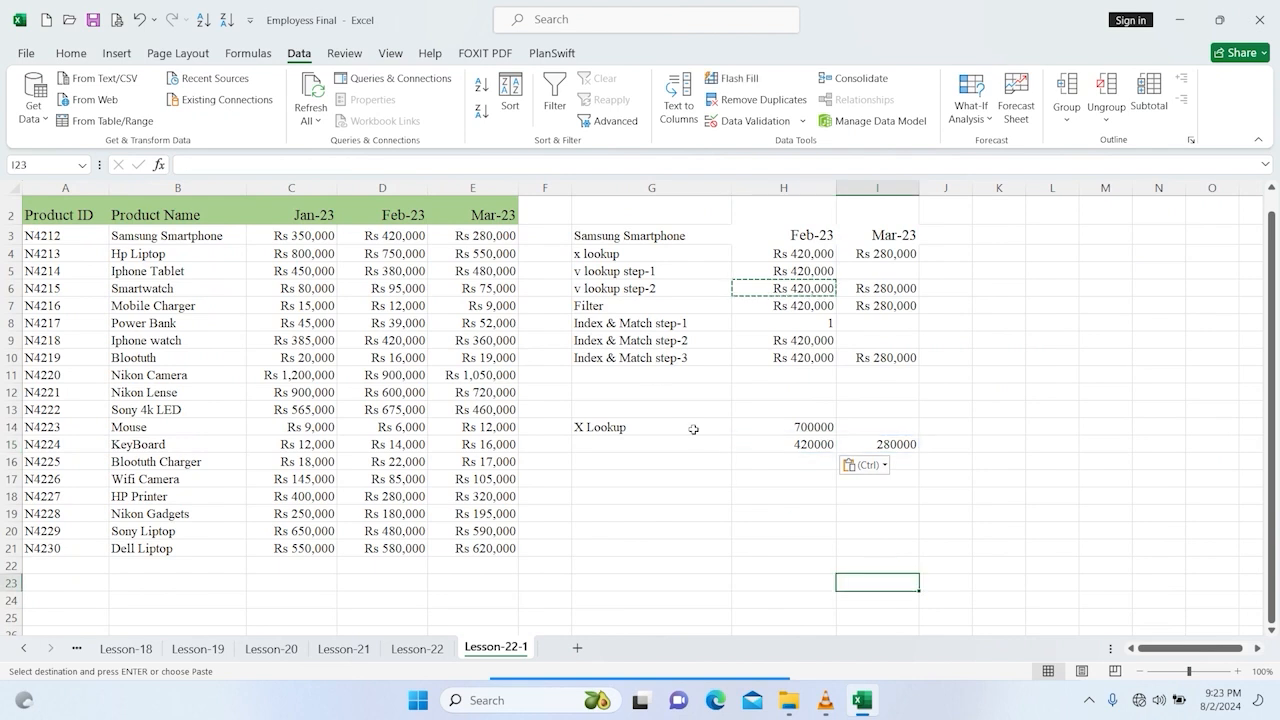
Step: Label cell G15 as V Lookup step-2
click(649, 452)
key(Escape)
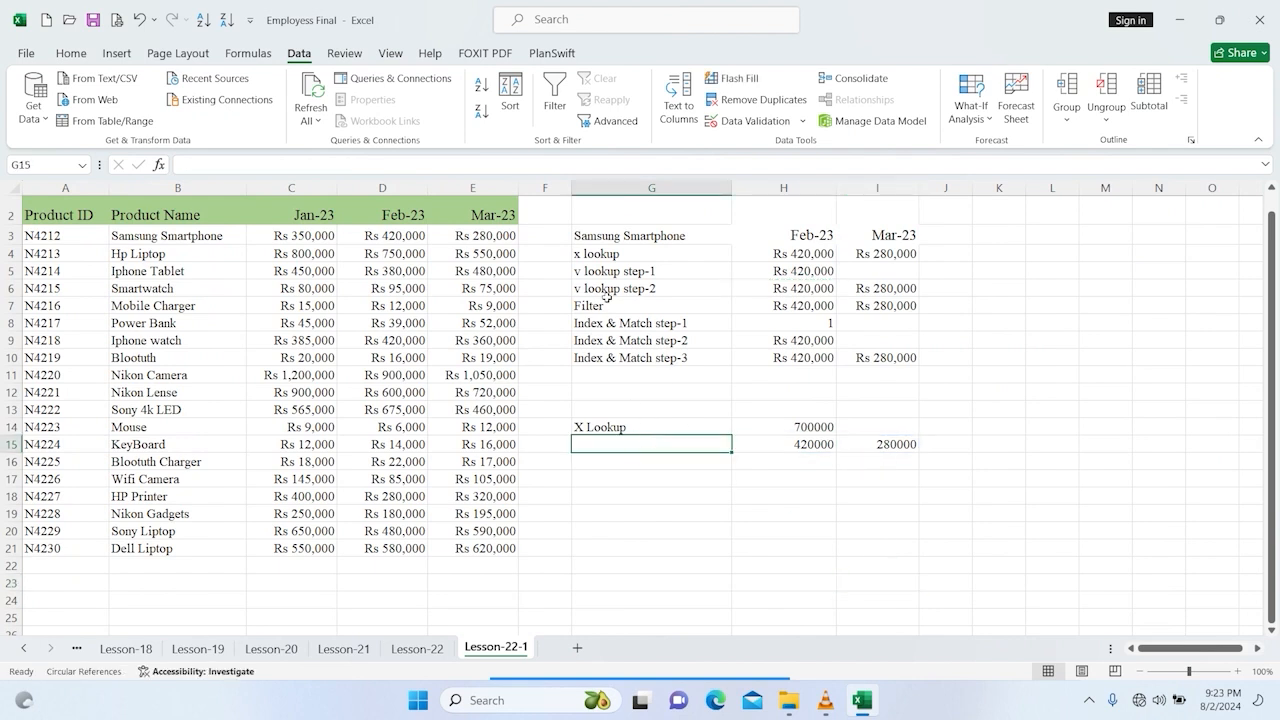
text(V)
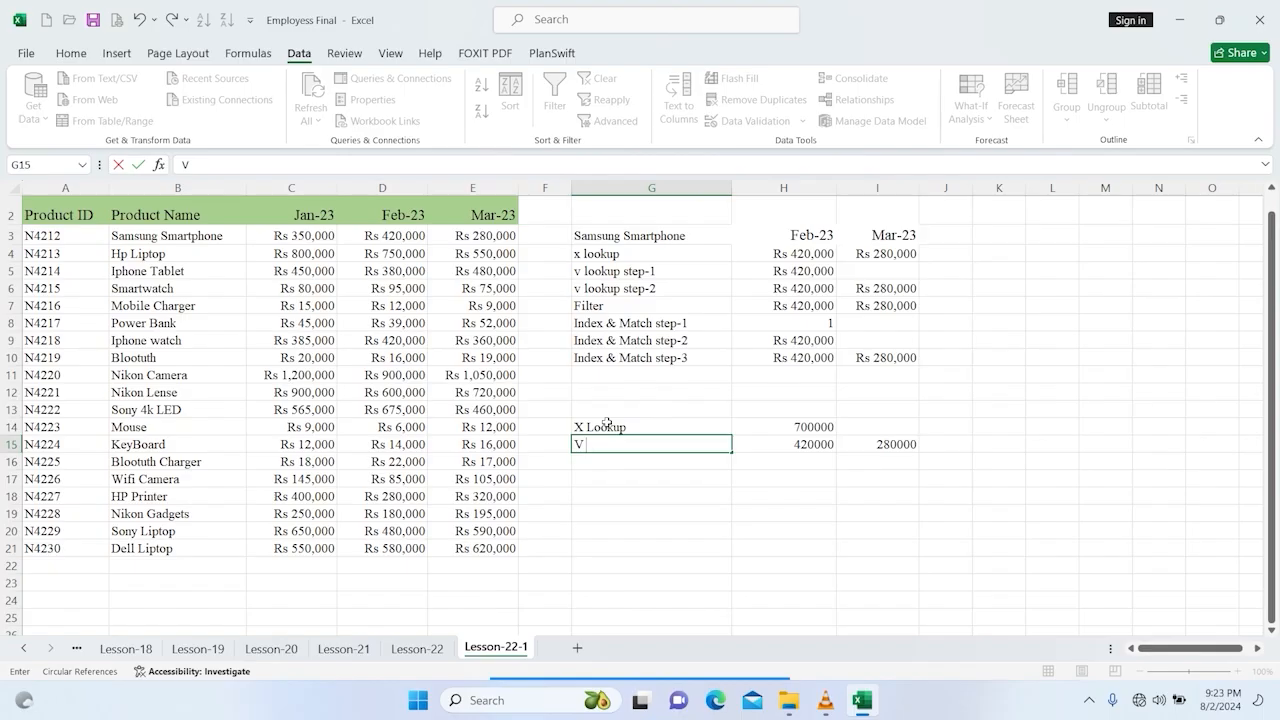
text( Lookup step-2)
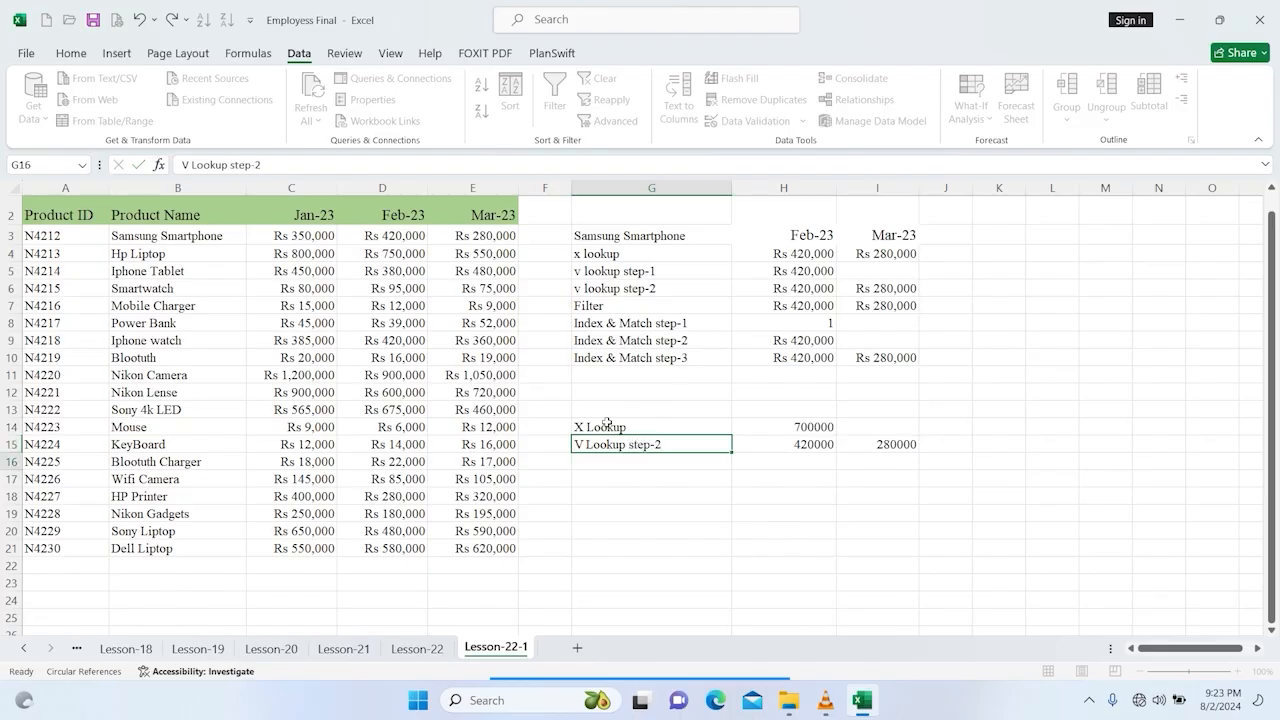
key(Return)
Step: Wrap the VLOOKUP formula in H15 inside a SUM function to total both months
click(834, 440)
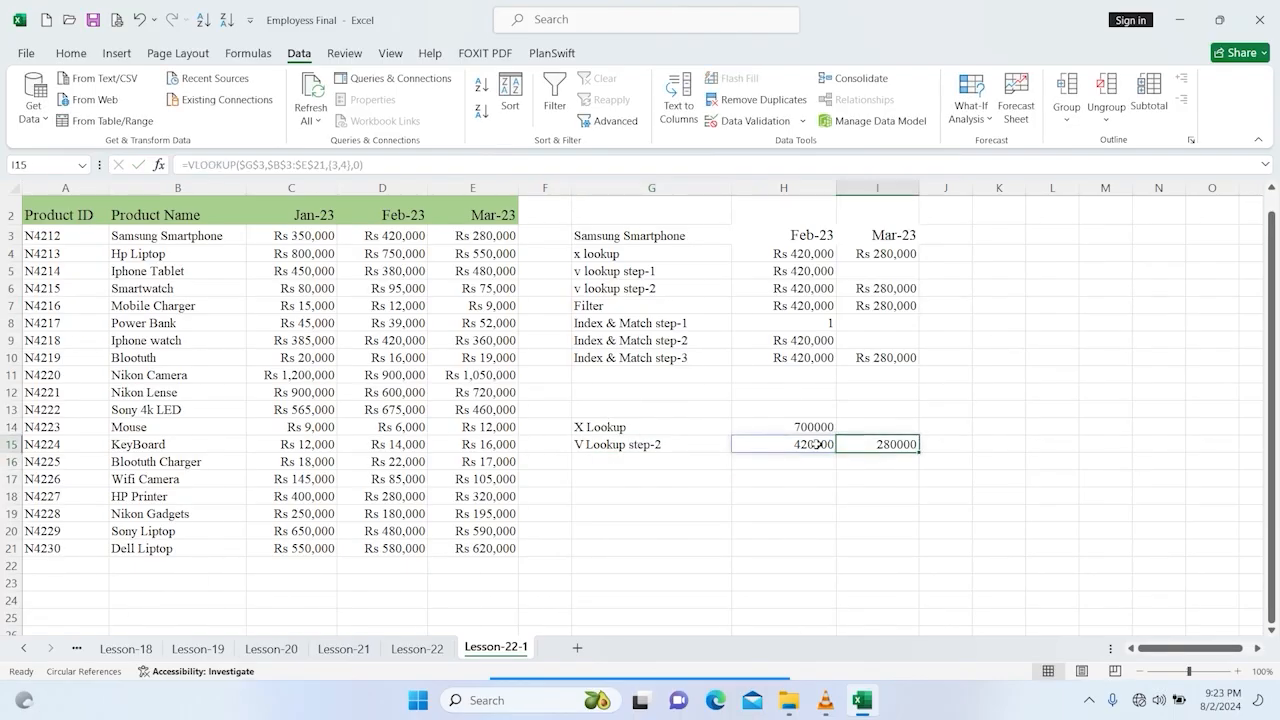
double_click(815, 440)
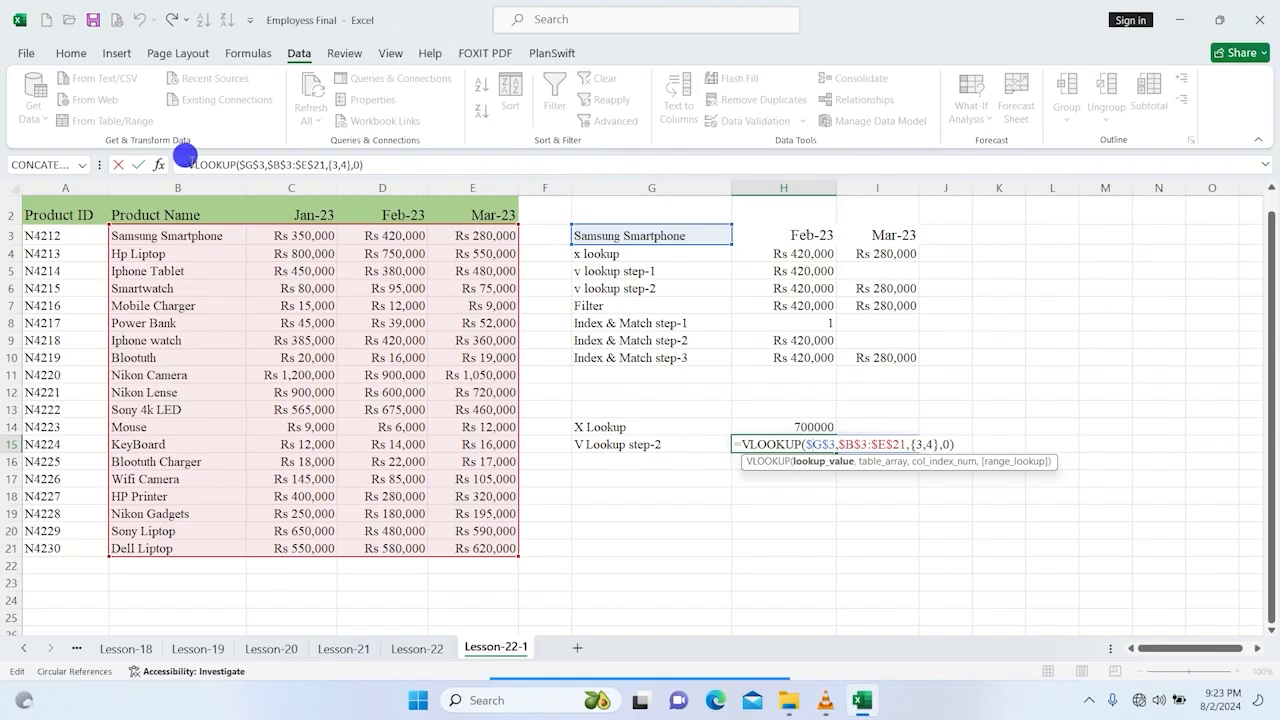
click(207, 162)
text(sum)
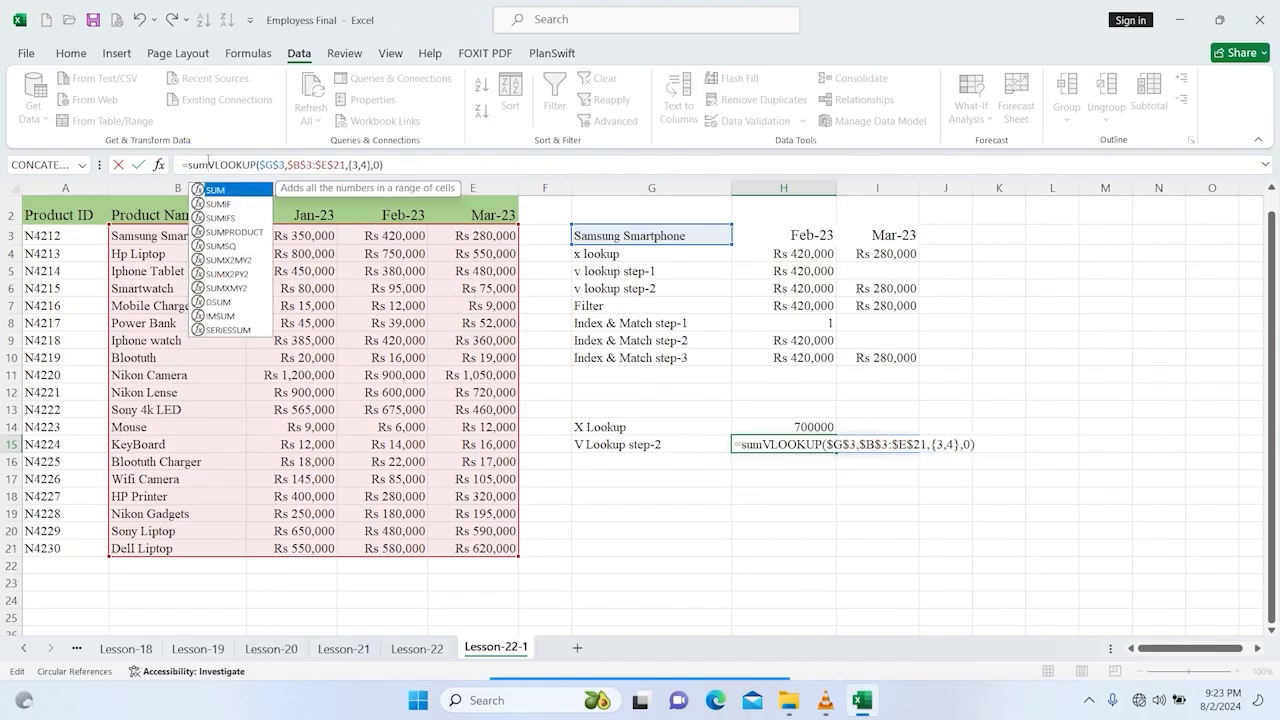
key(Tab)
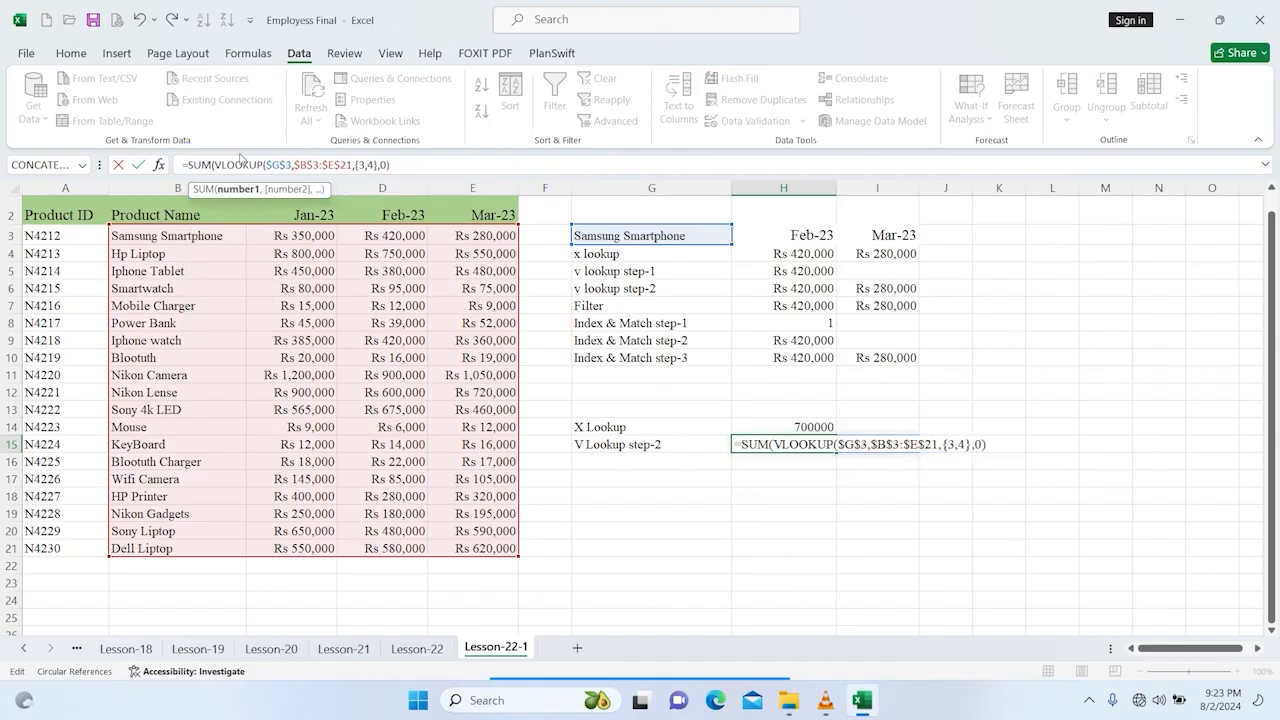
click(428, 160)
text())
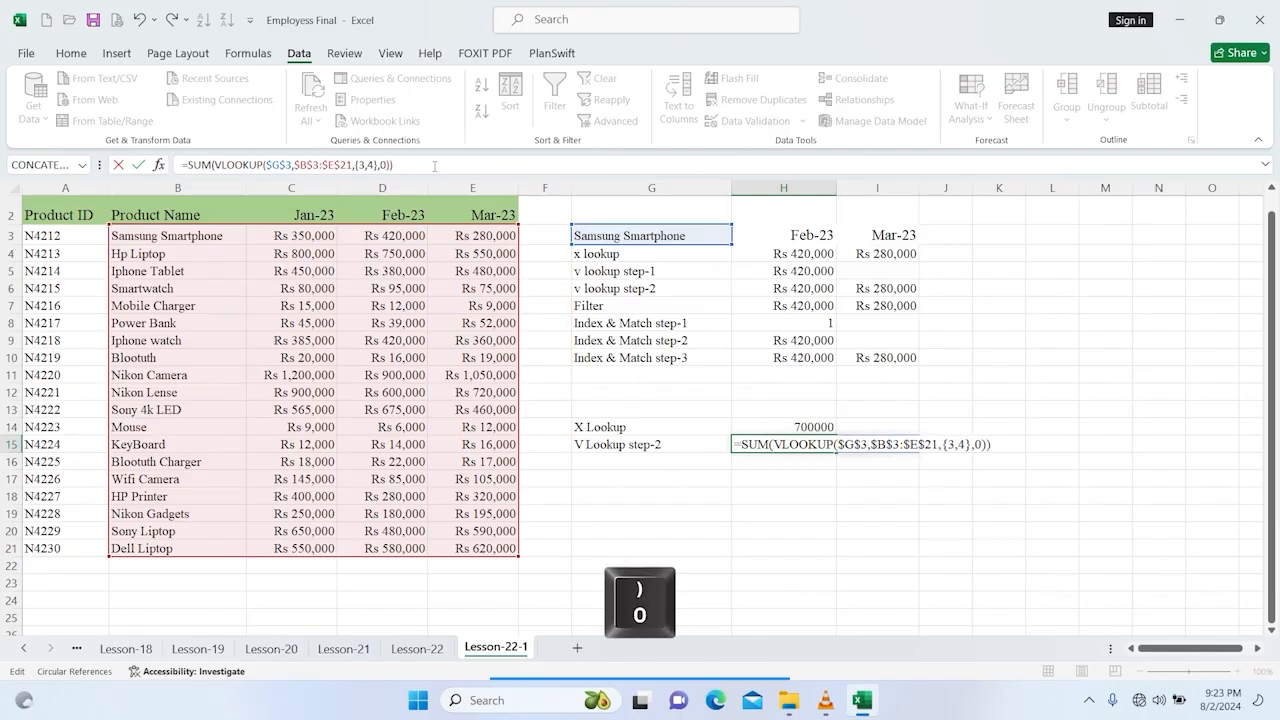
key(Return)
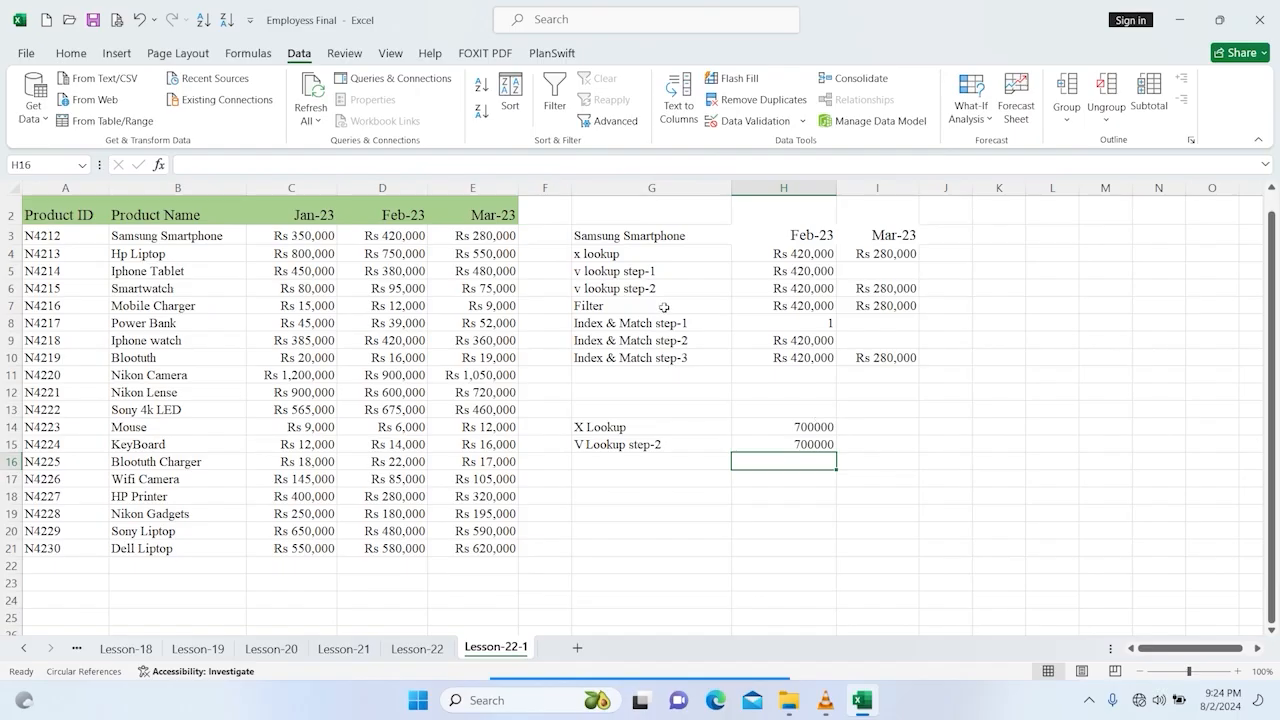
Step: Make the FILTER references in H7 absolute: $E$21, $B$3:$B$21 and $G$3
click(806, 286)
click(806, 304)
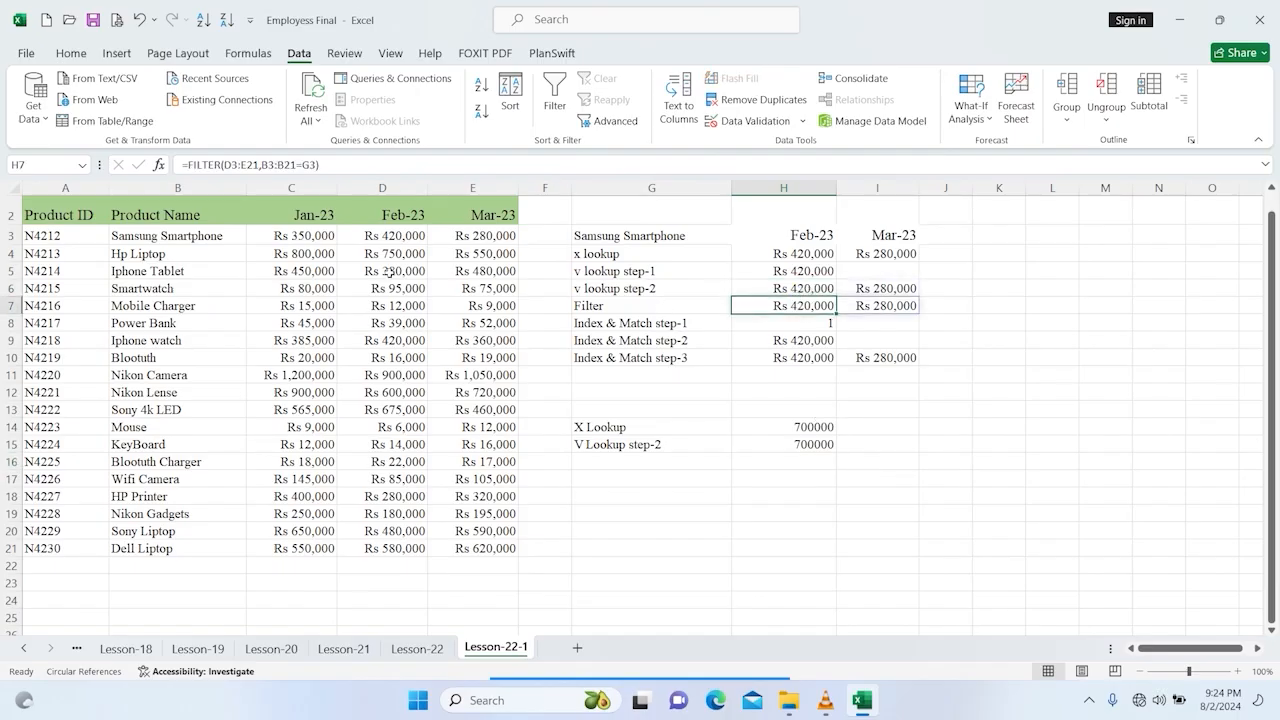
click(228, 164)
double_click(229, 164)
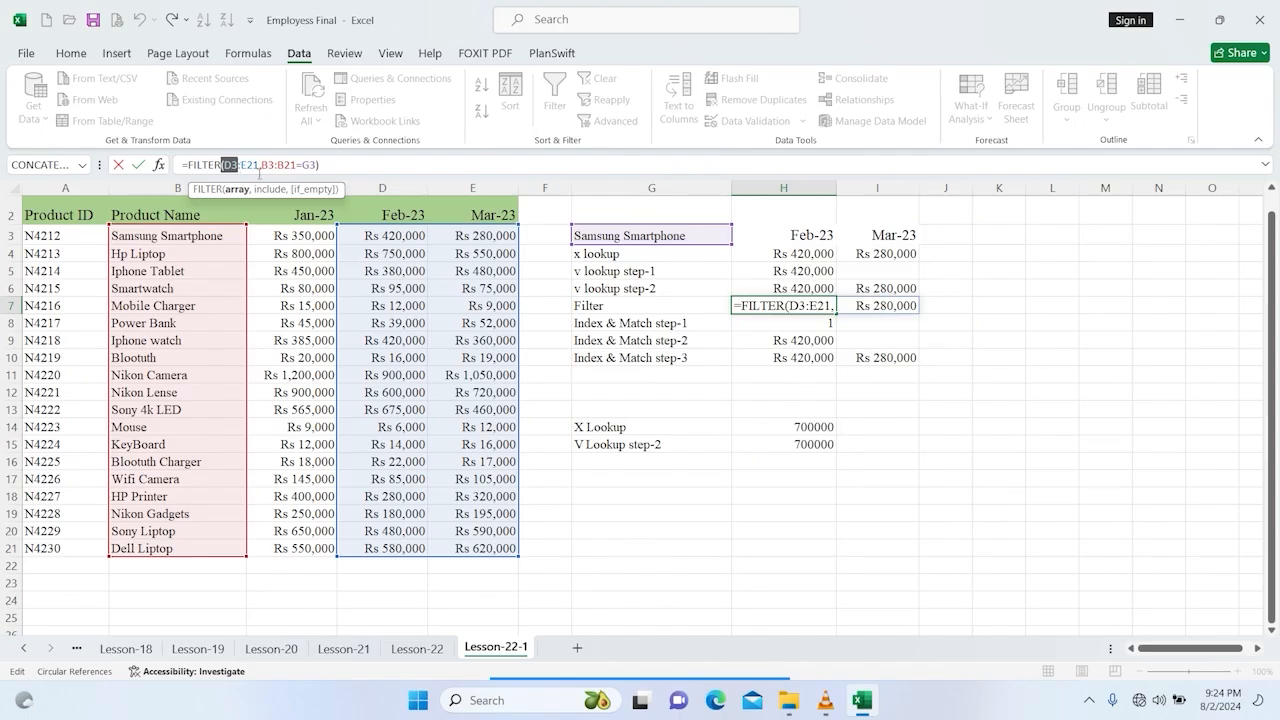
click(249, 165)
drag(241, 164, 249, 164)
key(F4)
drag(272, 164, 298, 161)
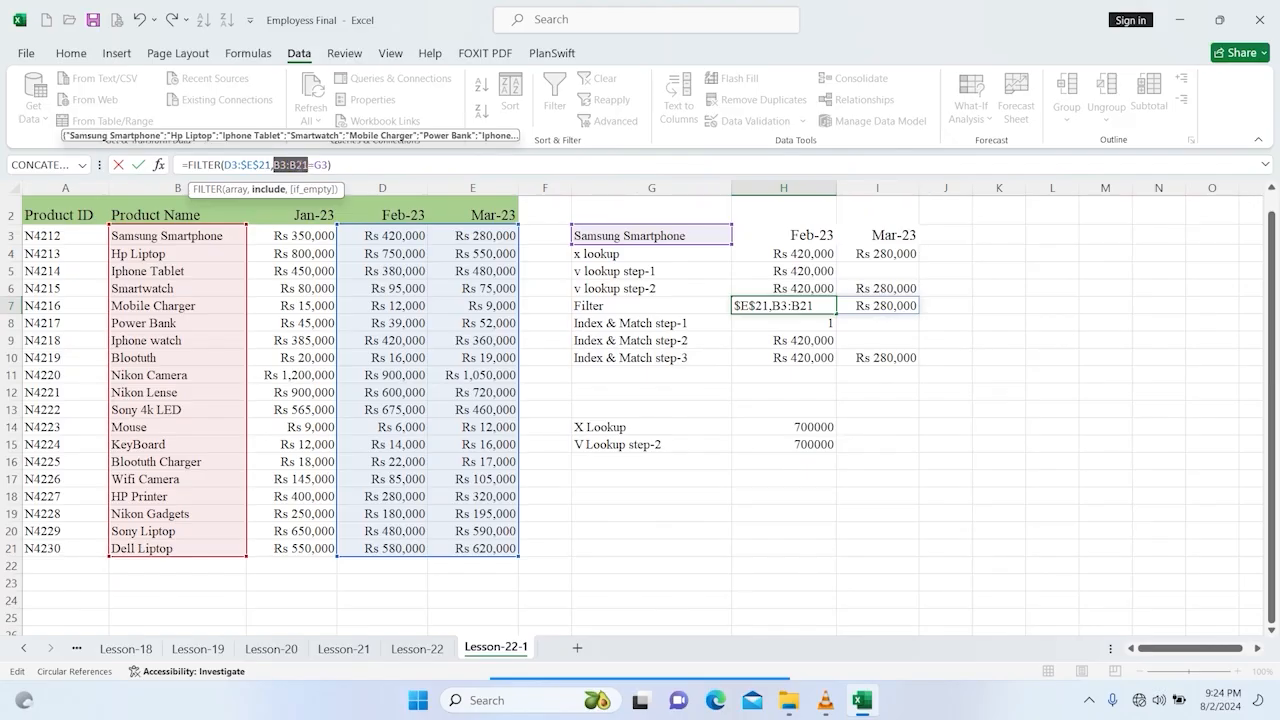
key(F4)
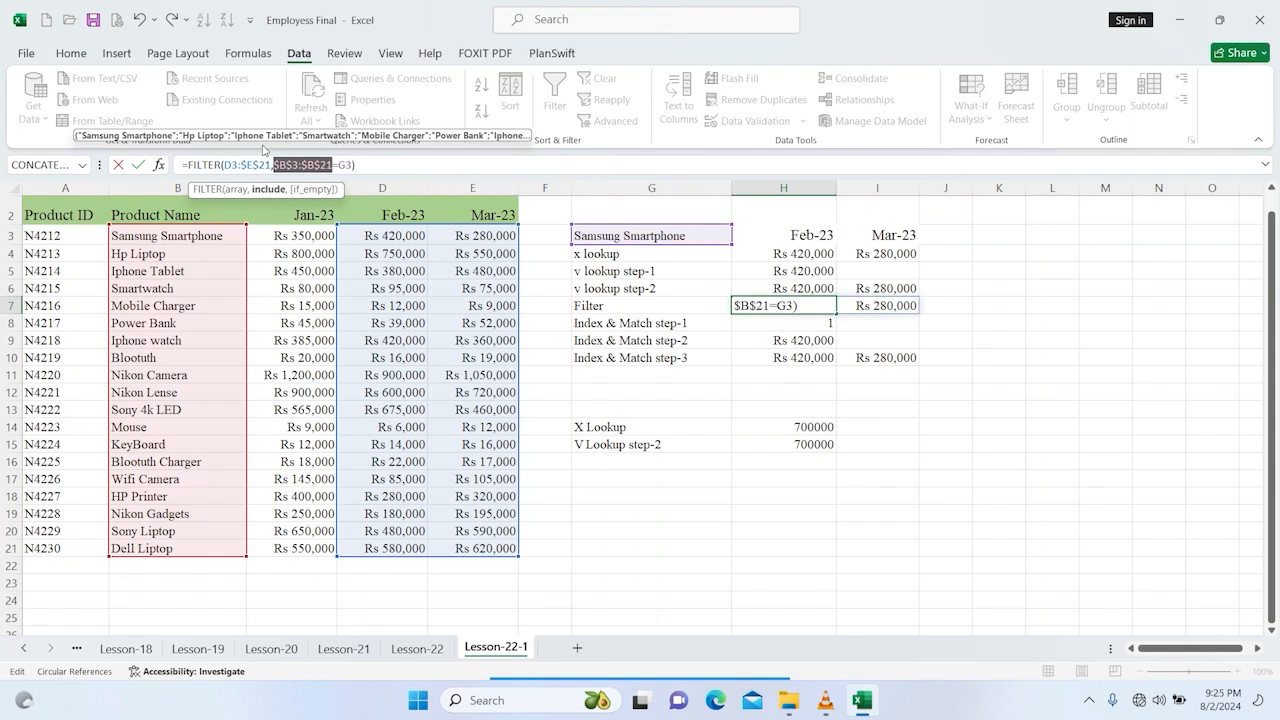
click(343, 163)
key(F4)
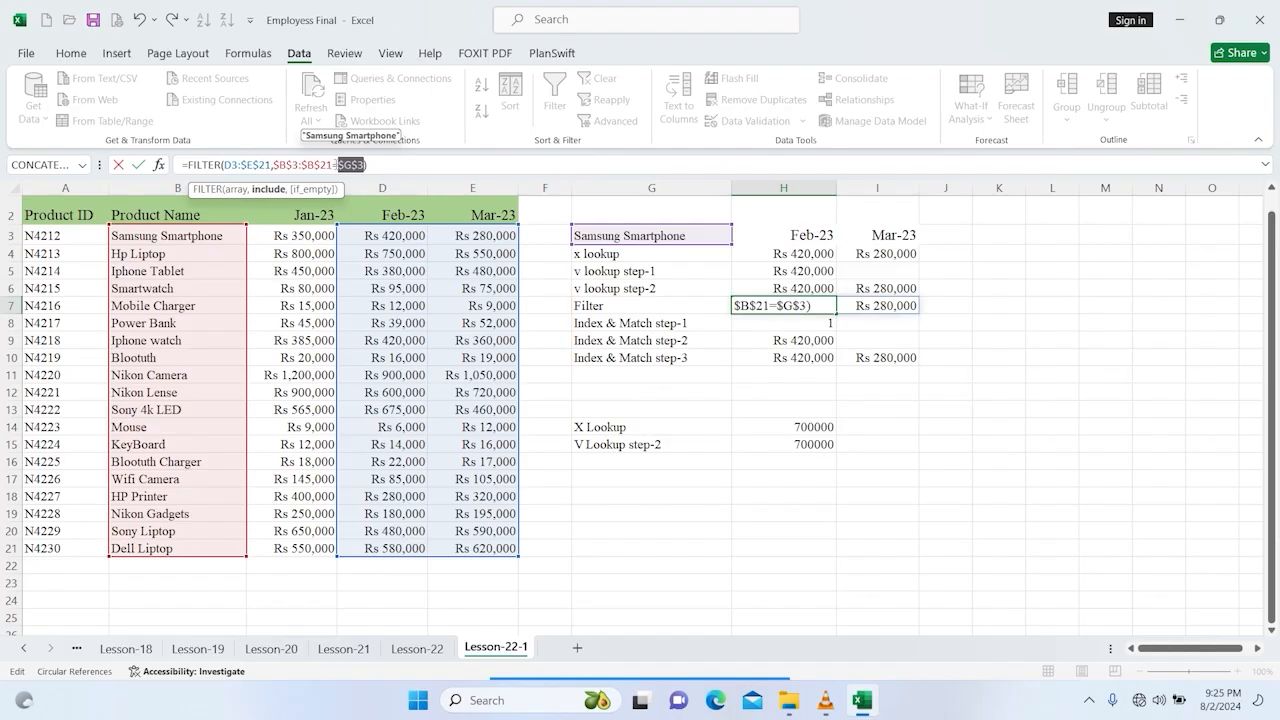
key(Return)
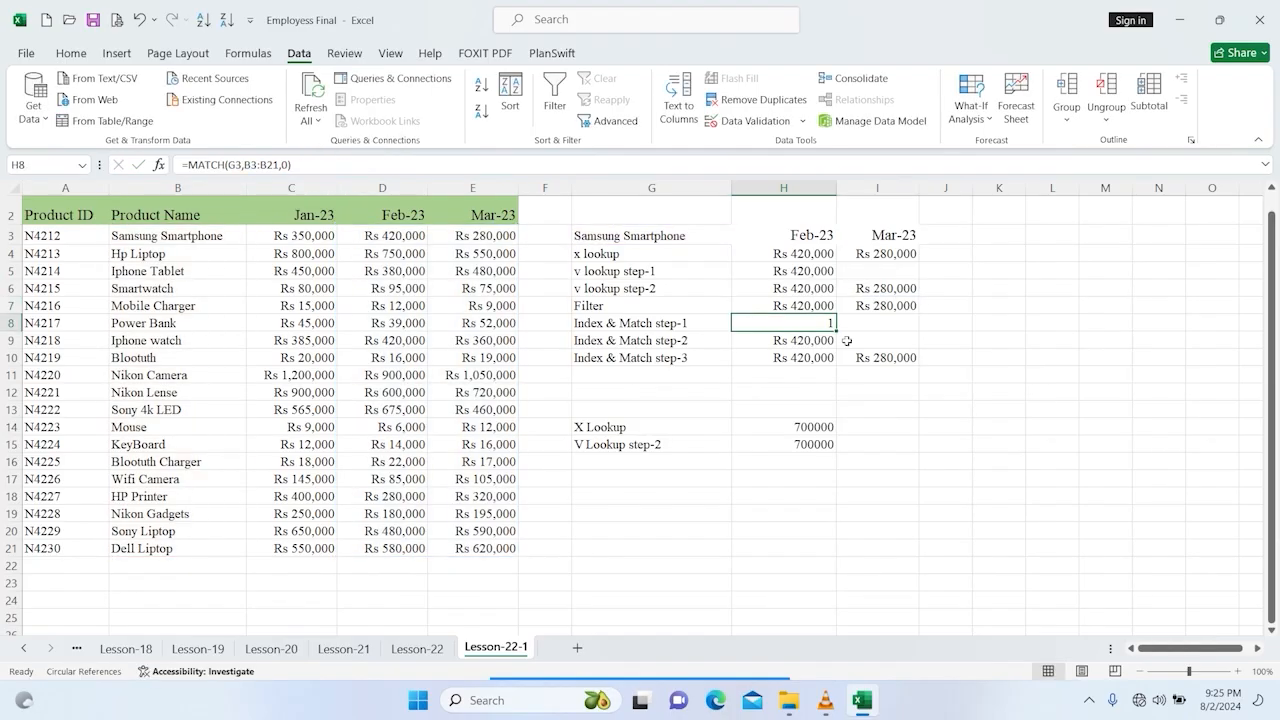
Step: Copy the H7 FILTER formula and paste it into H16
click(944, 340)
click(812, 305)
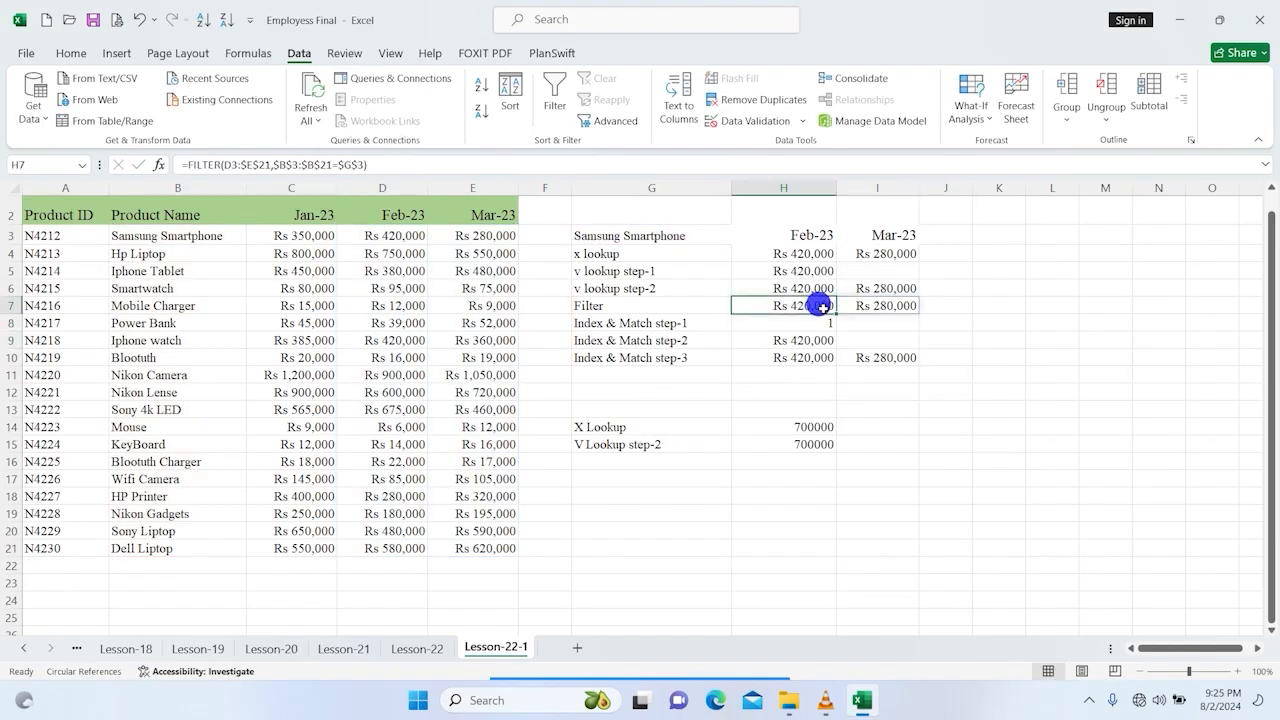
key(ctrl+c)
right_click(777, 460)
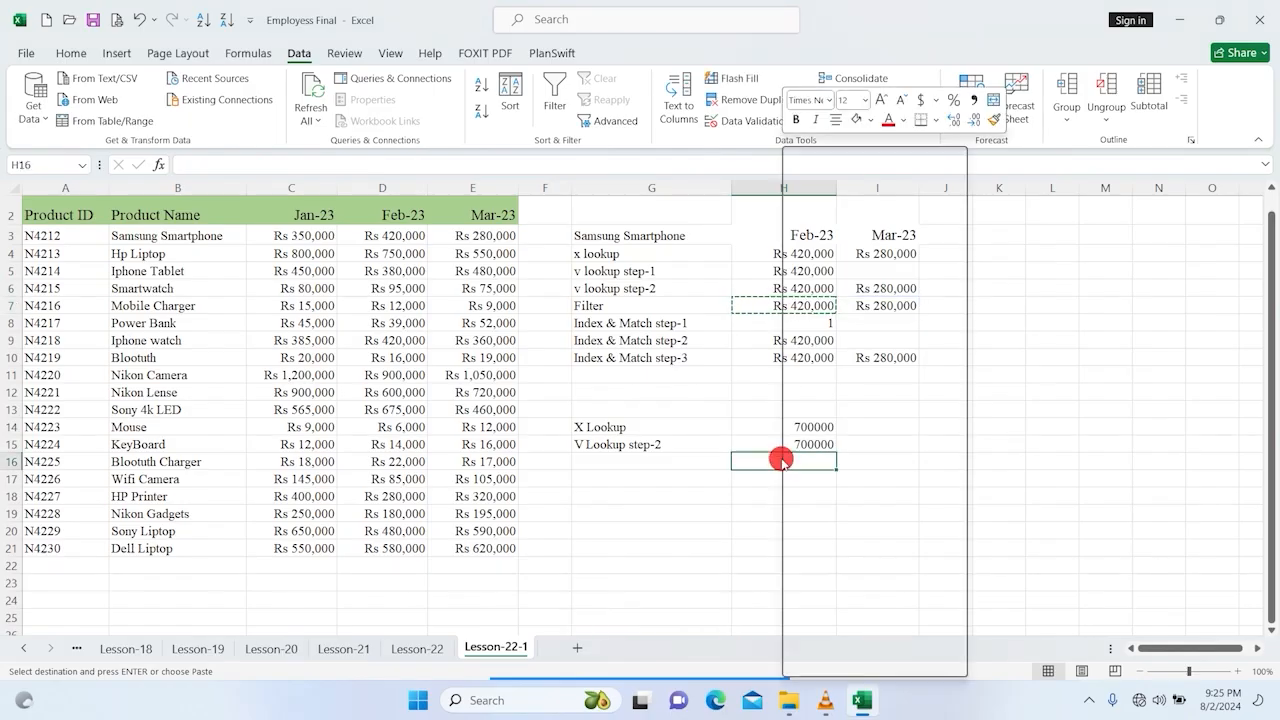
click(858, 285)
scroll(1000, 350, right, 5)
click(1117, 409)
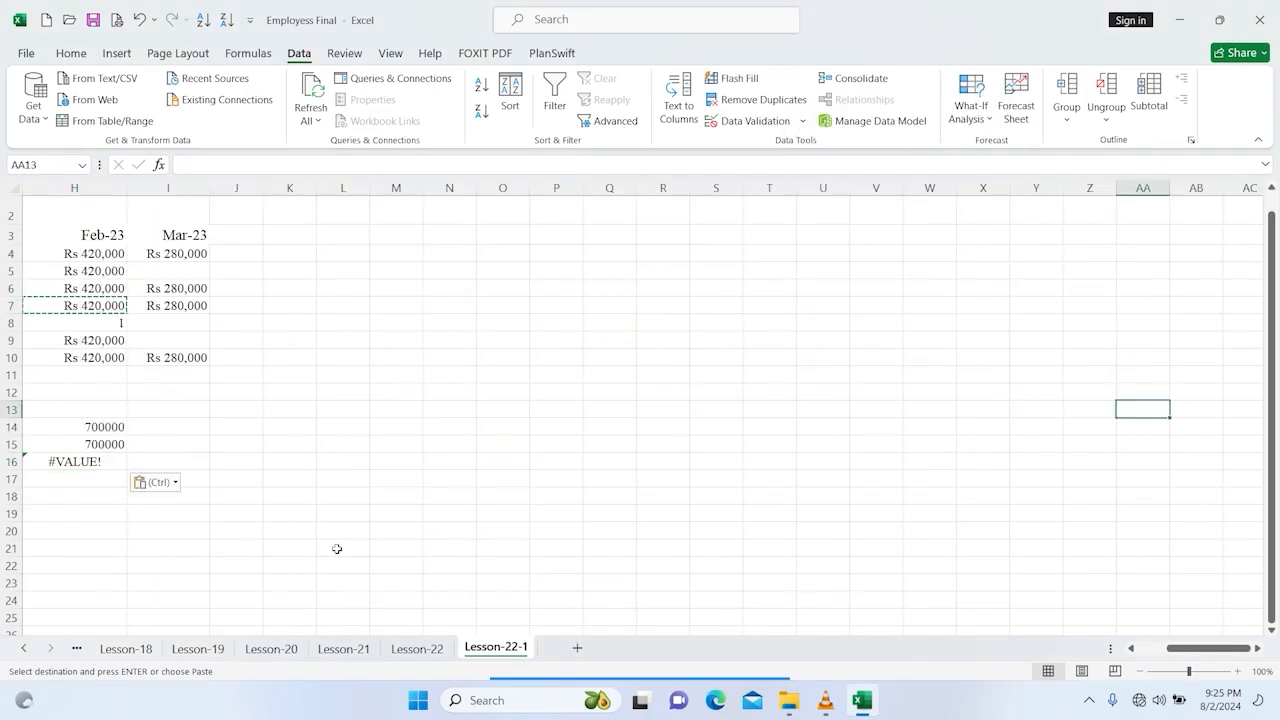
drag(1178, 654, 1097, 651)
click(777, 461)
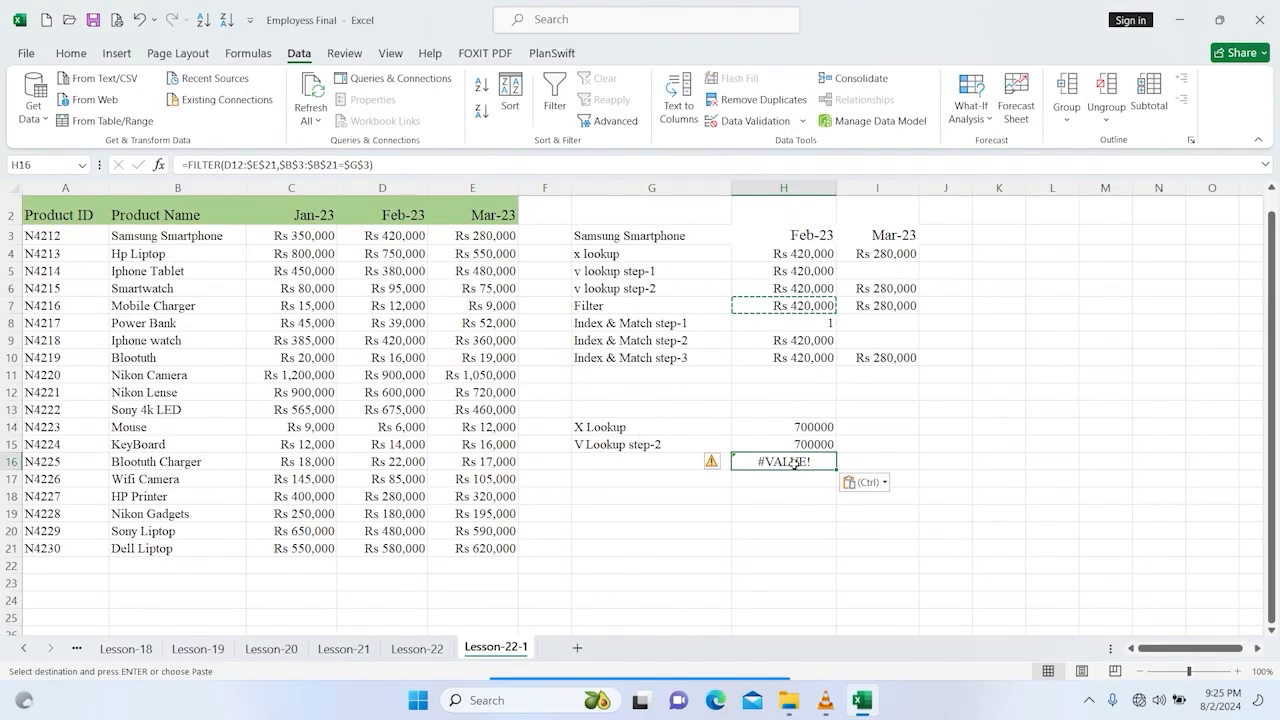
Step: Reset the pasted H16 formula's array argument to cover D3:E21 and confirm it
double_click(785, 461)
drag(518, 383, 510, 230)
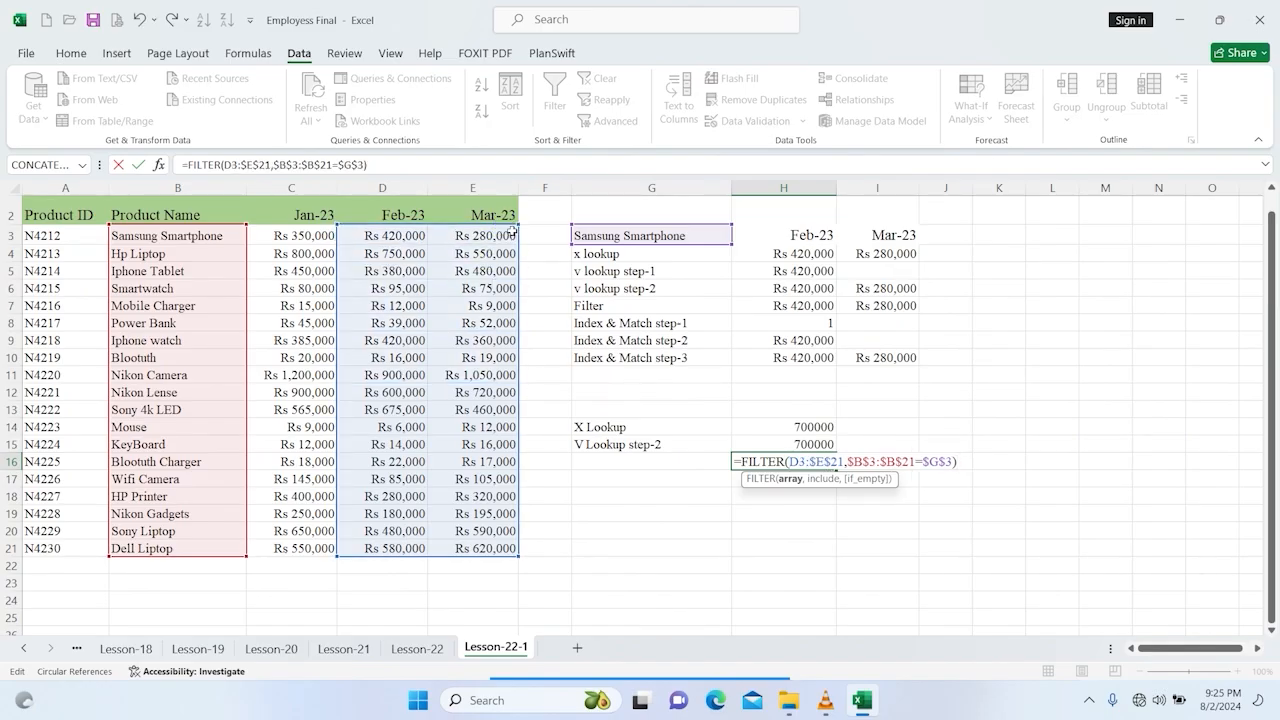
key(ctrl+Return)
key(Return)
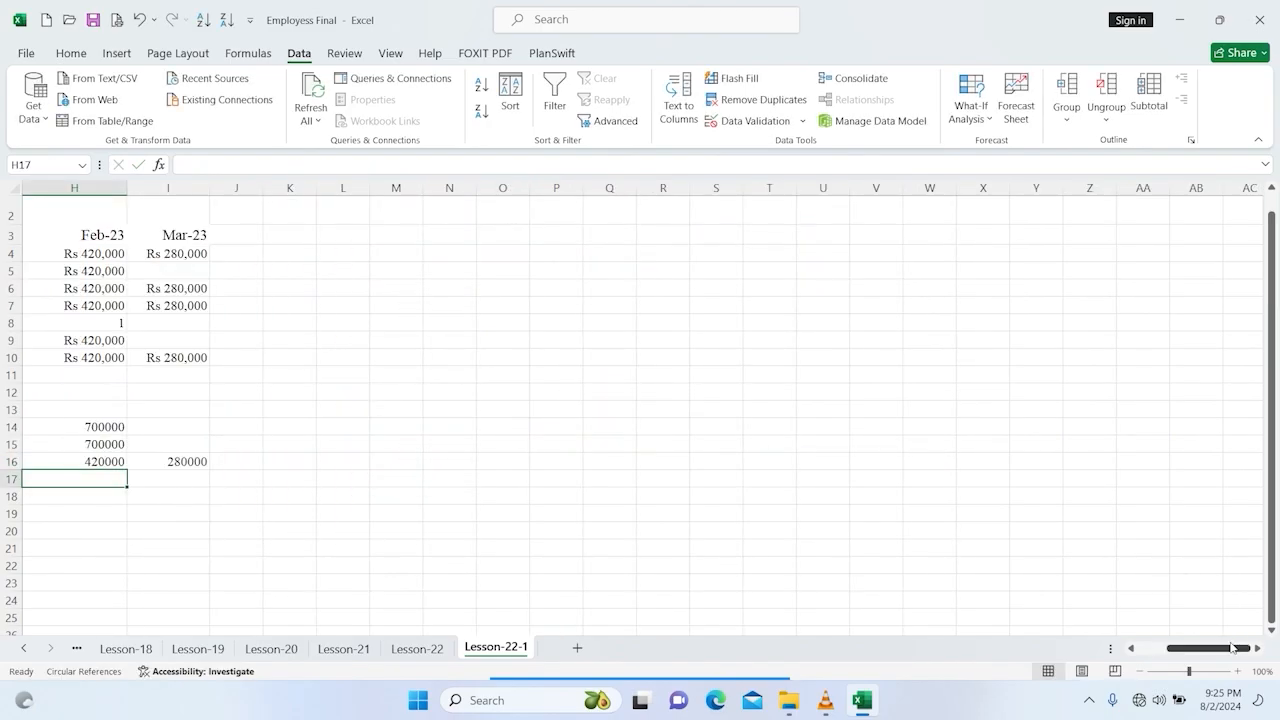
Step: Label cell G16 as Filter
drag(1230, 648, 1046, 643)
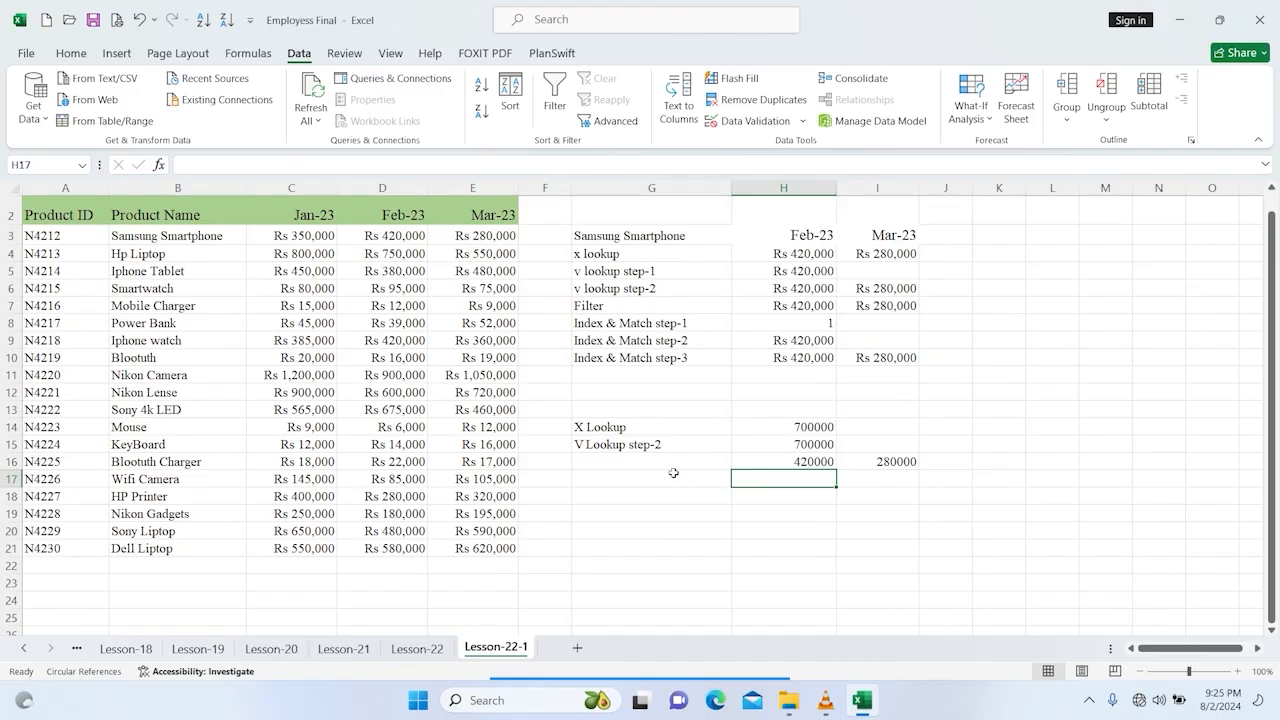
click(645, 462)
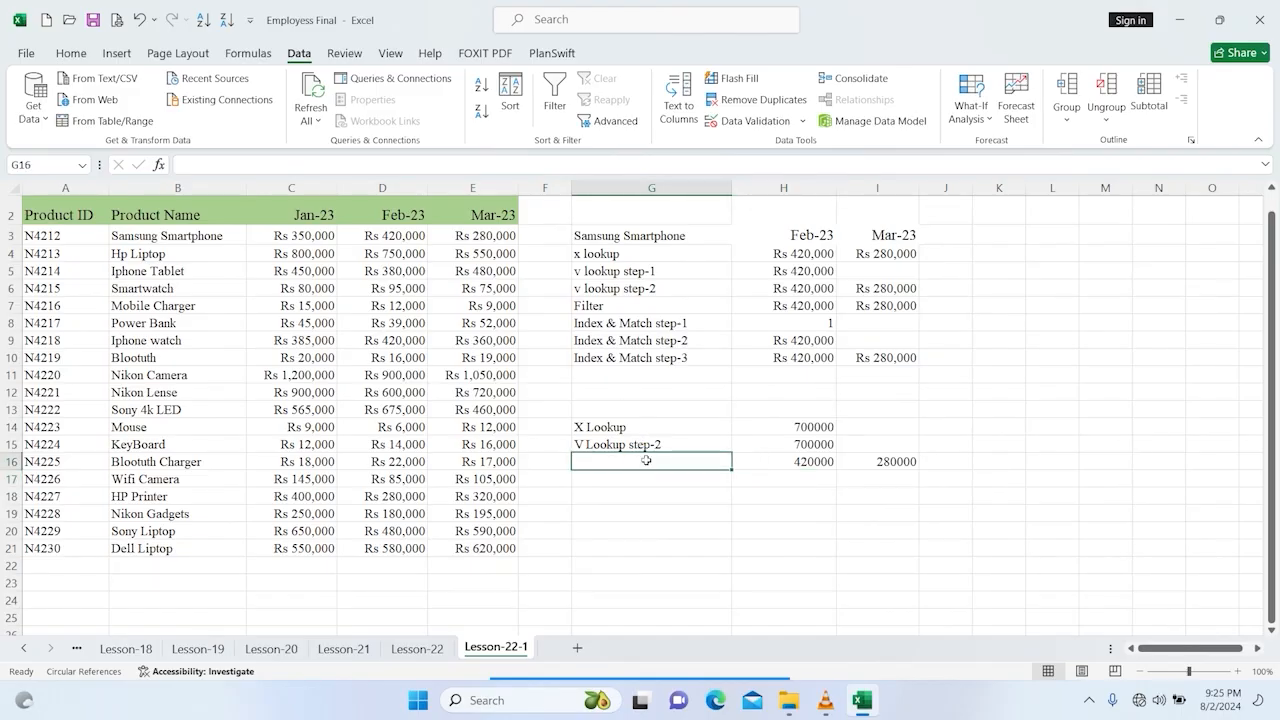
text(Filt)
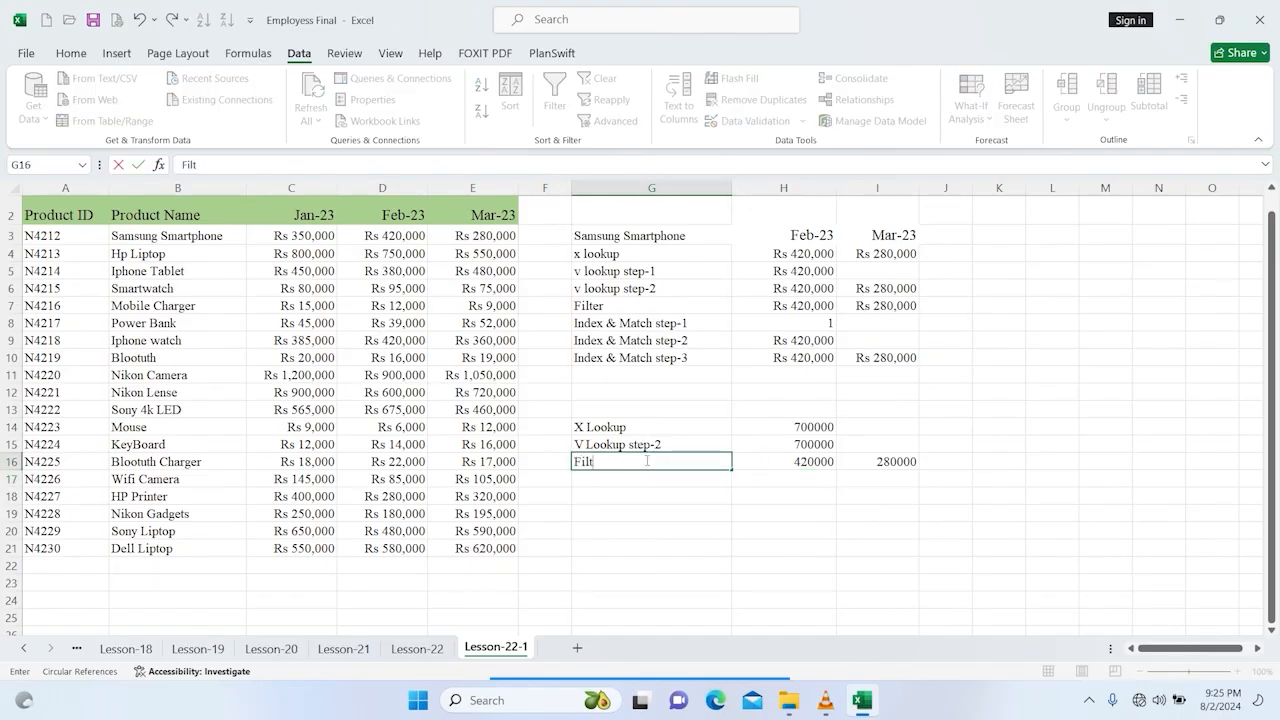
text(er)
key(Return)
Step: Wrap the FILTER formula in H16 inside SUM to total the selected product's sales
click(810, 458)
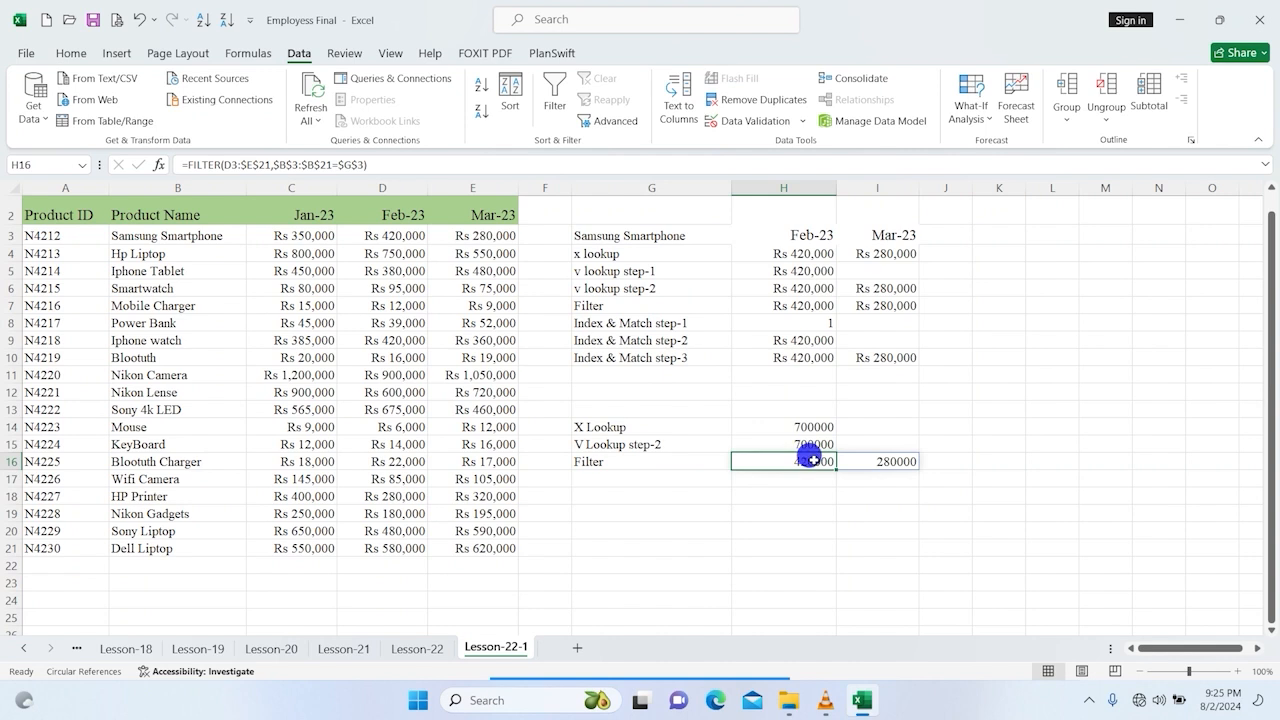
double_click(810, 458)
click(189, 164)
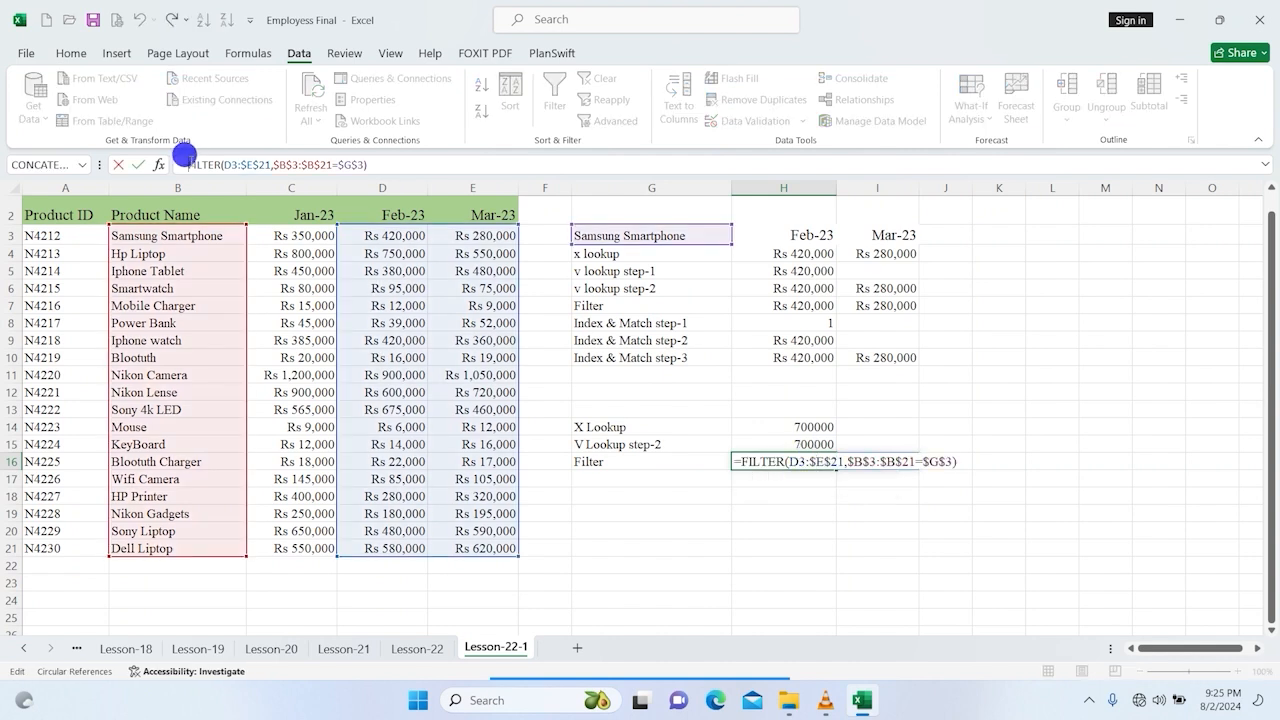
text(sum)
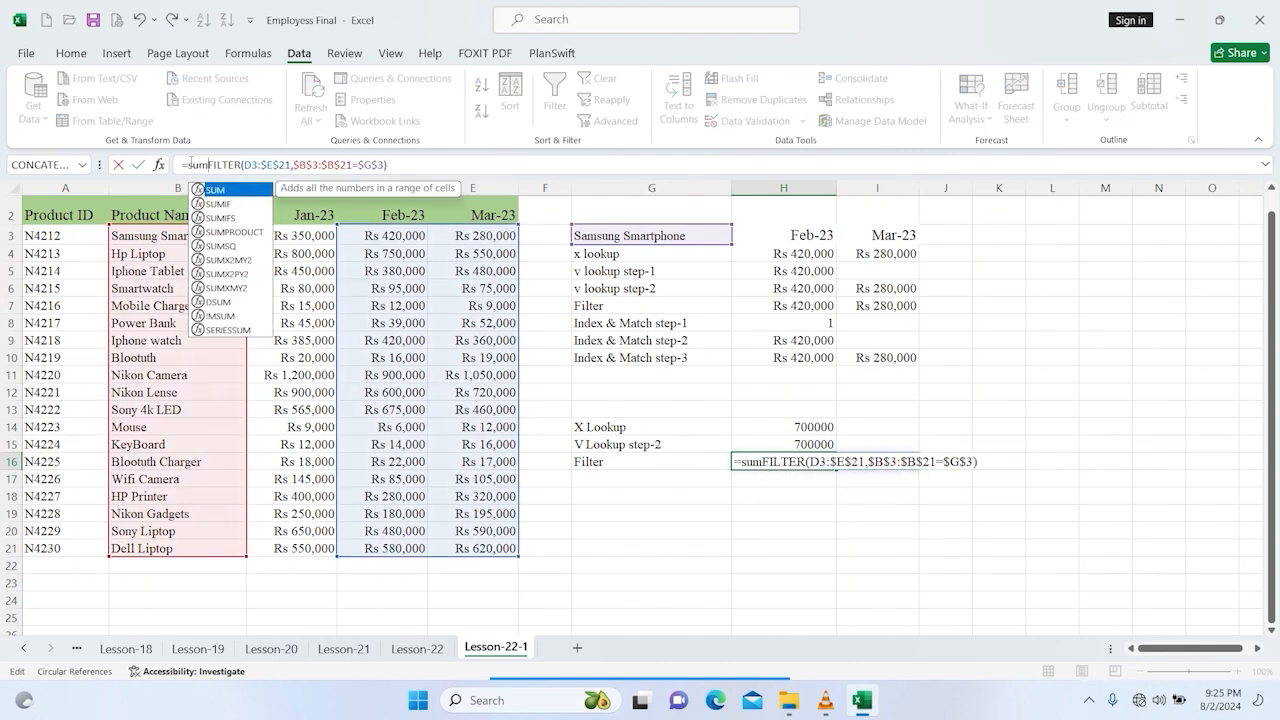
key(Tab)
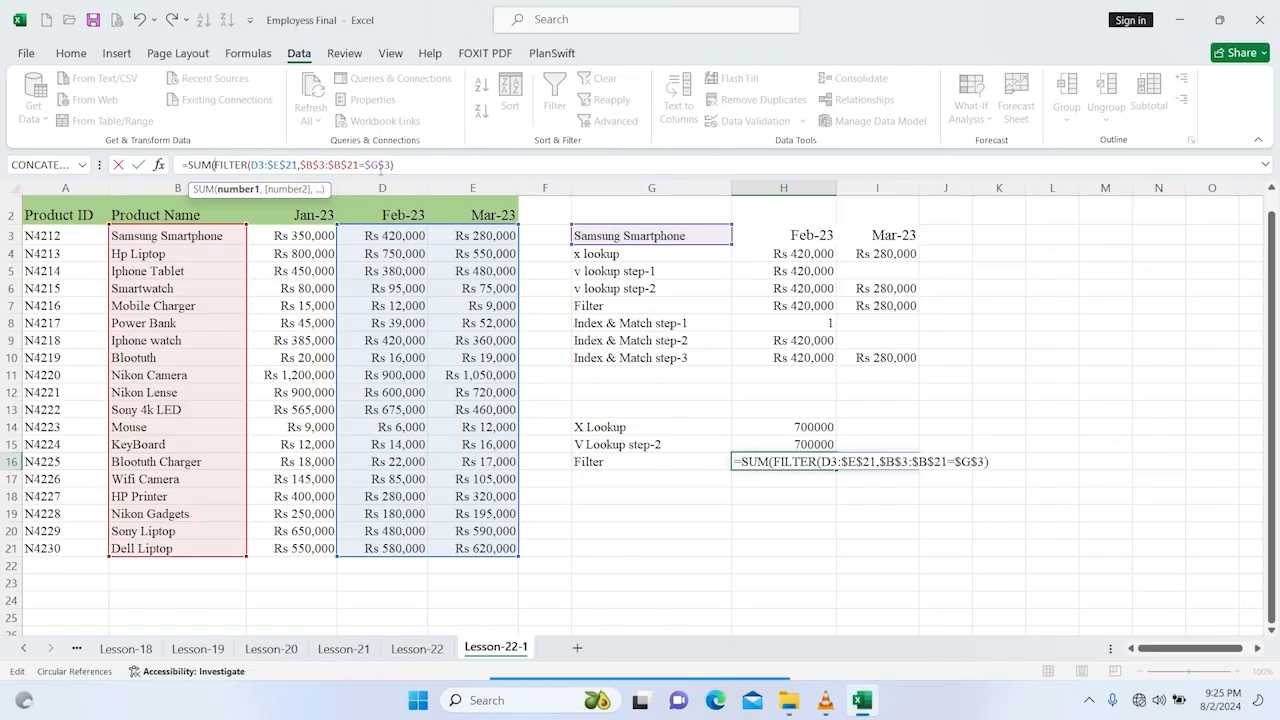
key(Return)
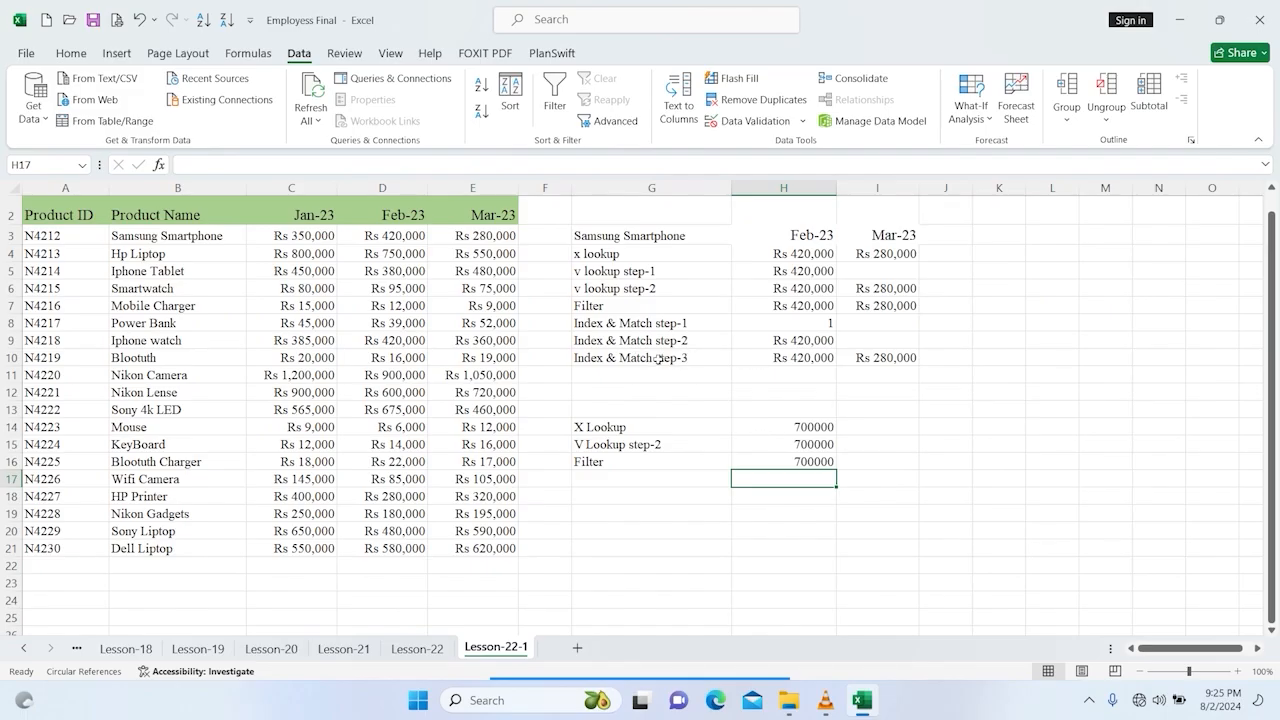
Step: Make the INDEX/MATCH references in H10 absolute: $B$3:$E$21, $G$3 and $B$3:$B$21
click(779, 357)
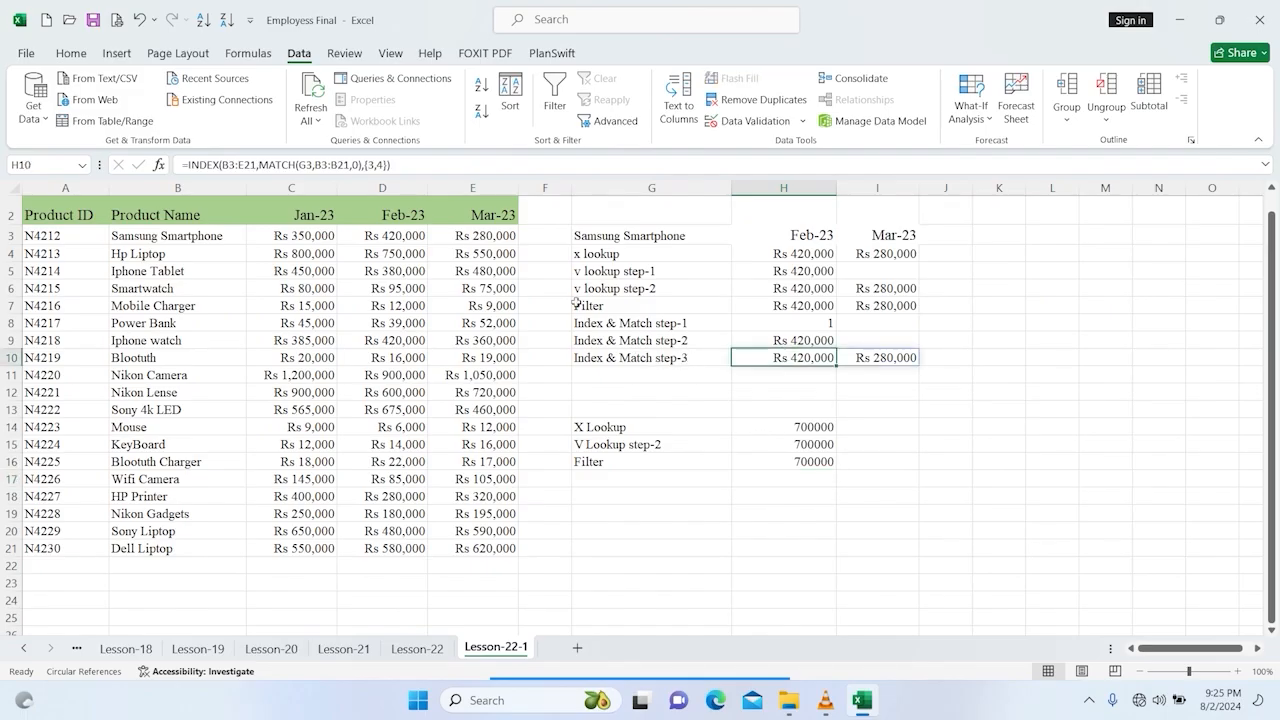
click(300, 164)
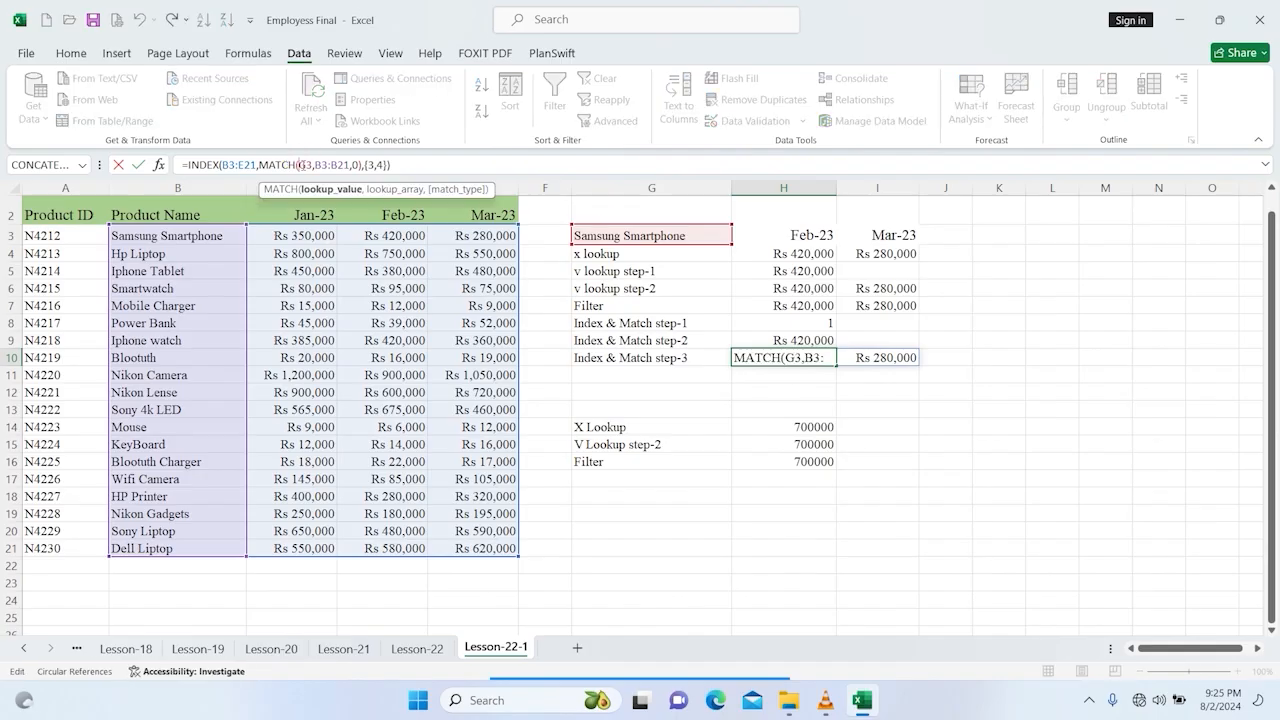
click(232, 164)
drag(220, 163, 245, 160)
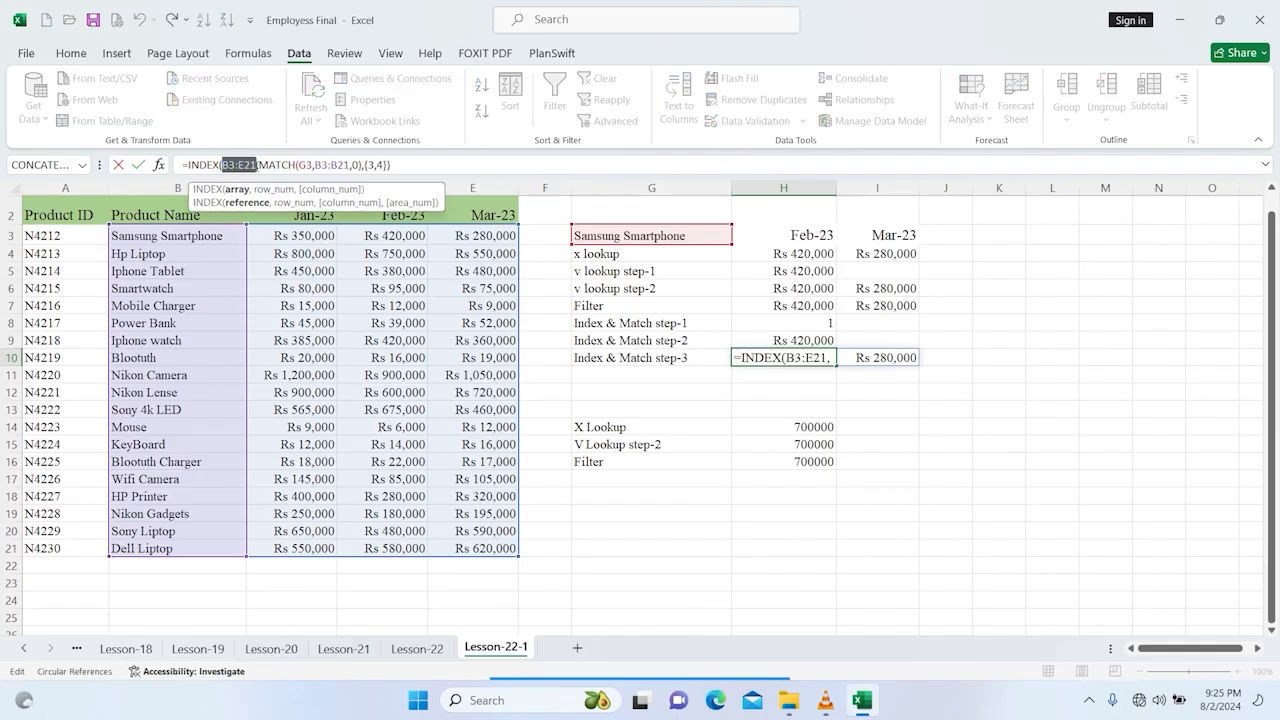
key(F4)
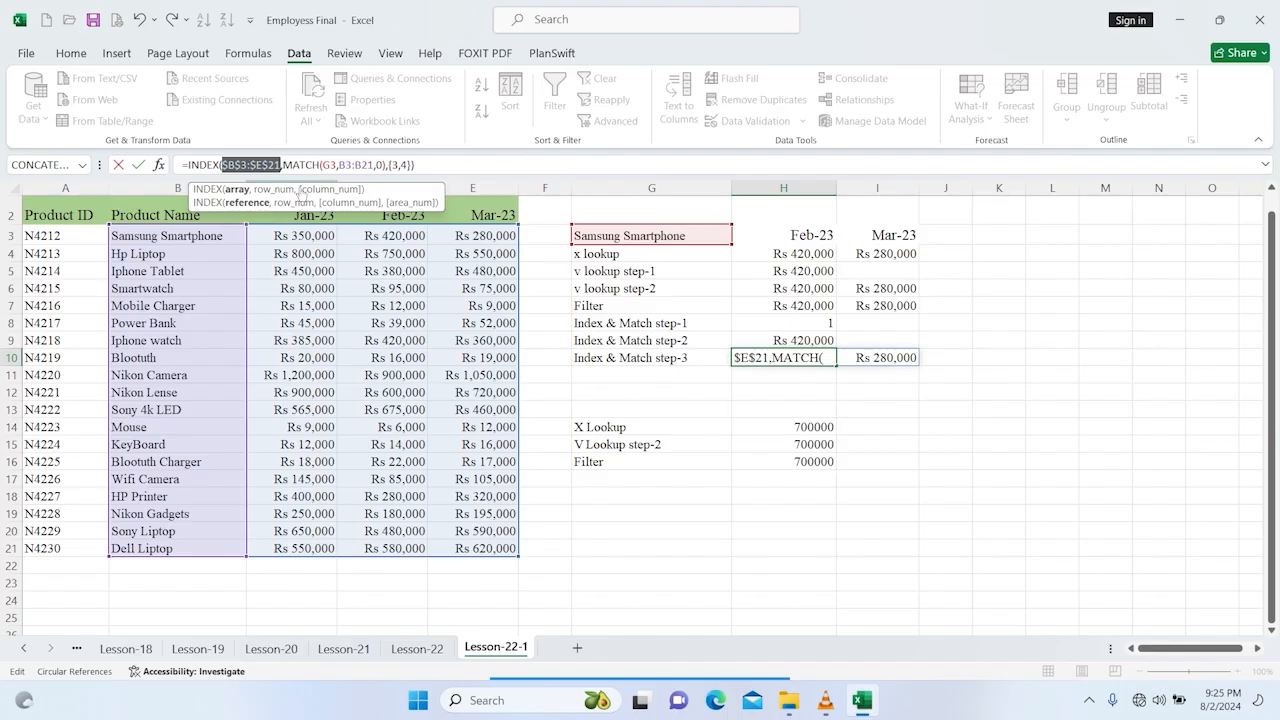
click(321, 163)
drag(340, 164, 378, 164)
key(F4)
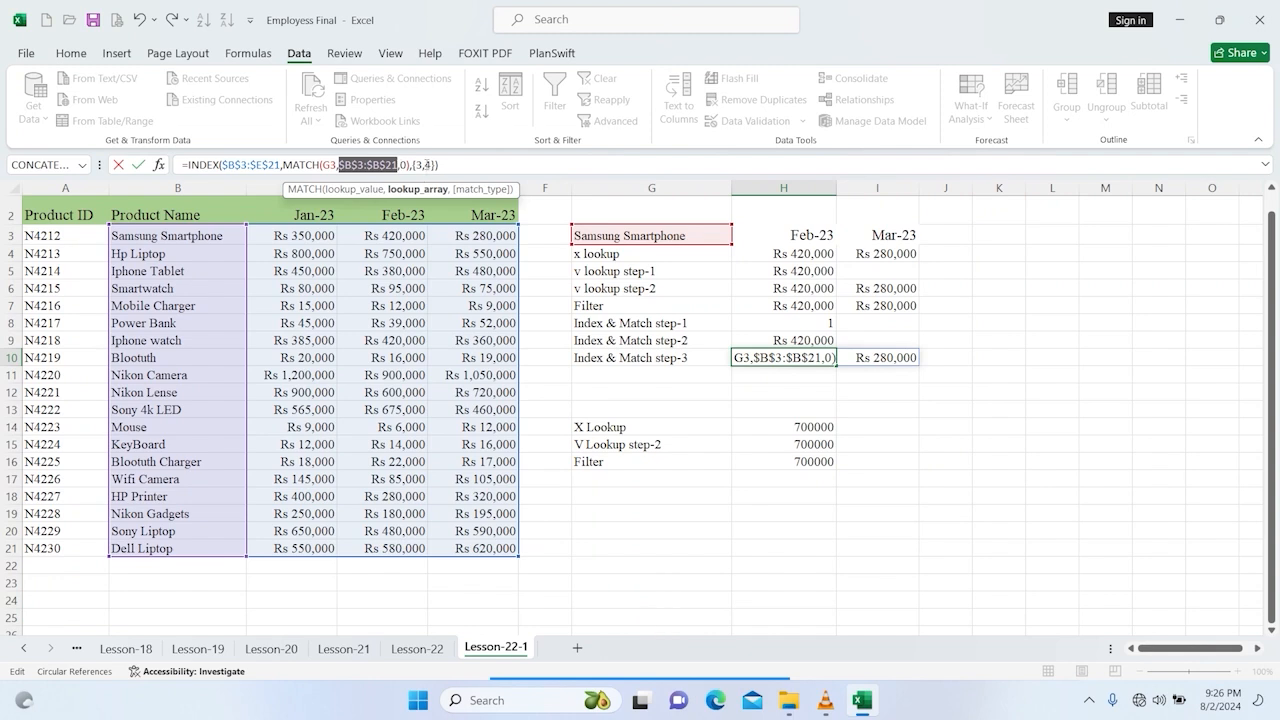
drag(322, 161, 331, 161)
key(F4)
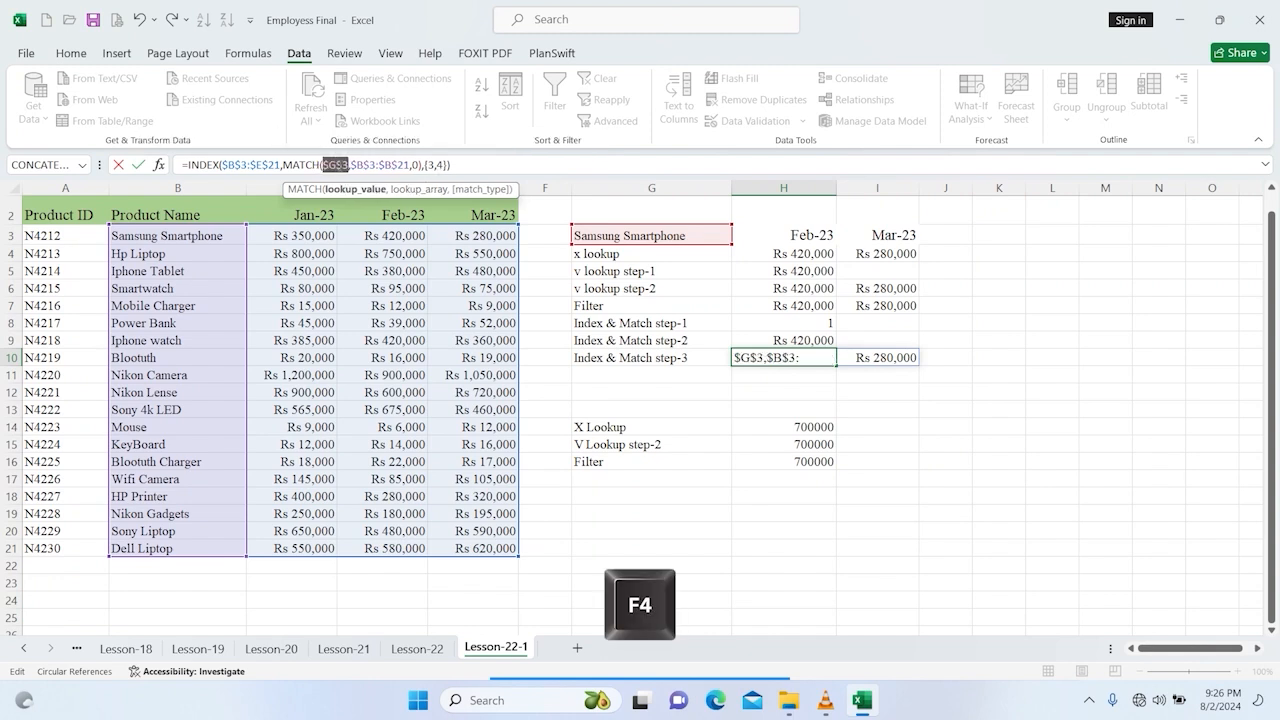
key(Return)
Step: Copy the H10 INDEX/MATCH formula and paste it into H17
click(780, 354)
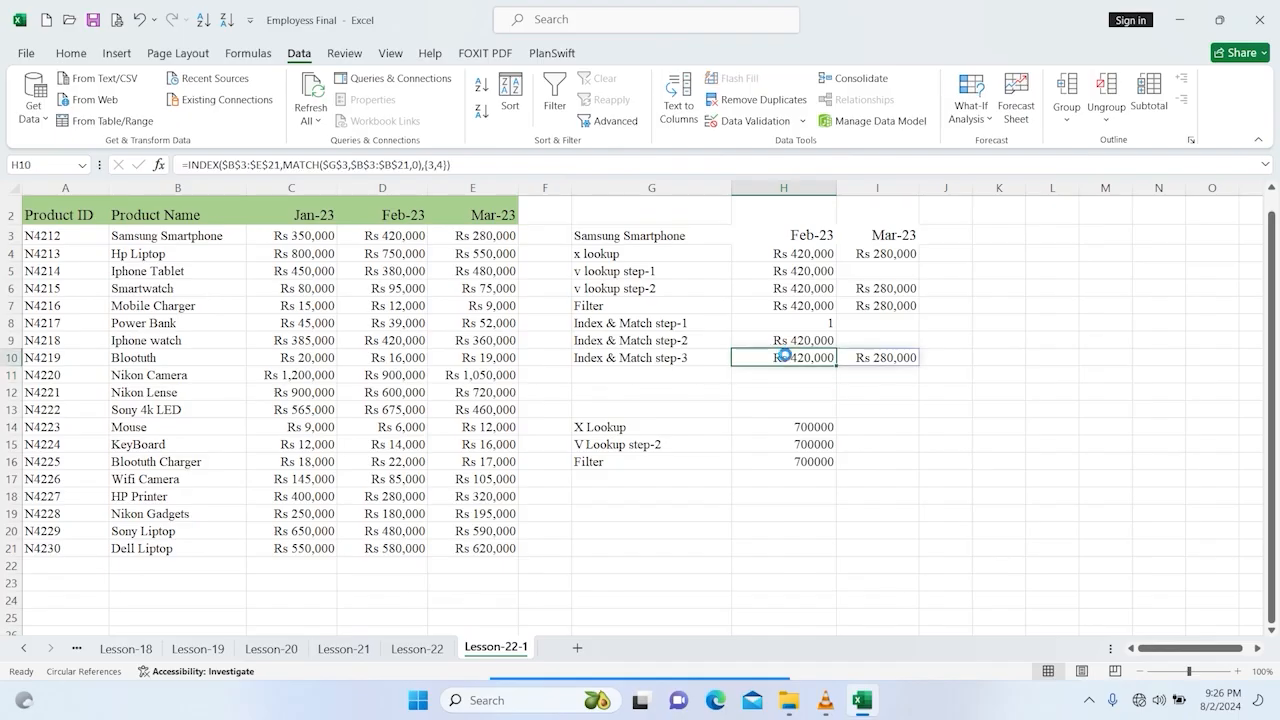
key(ctrl+c)
click(799, 473)
right_click(800, 474)
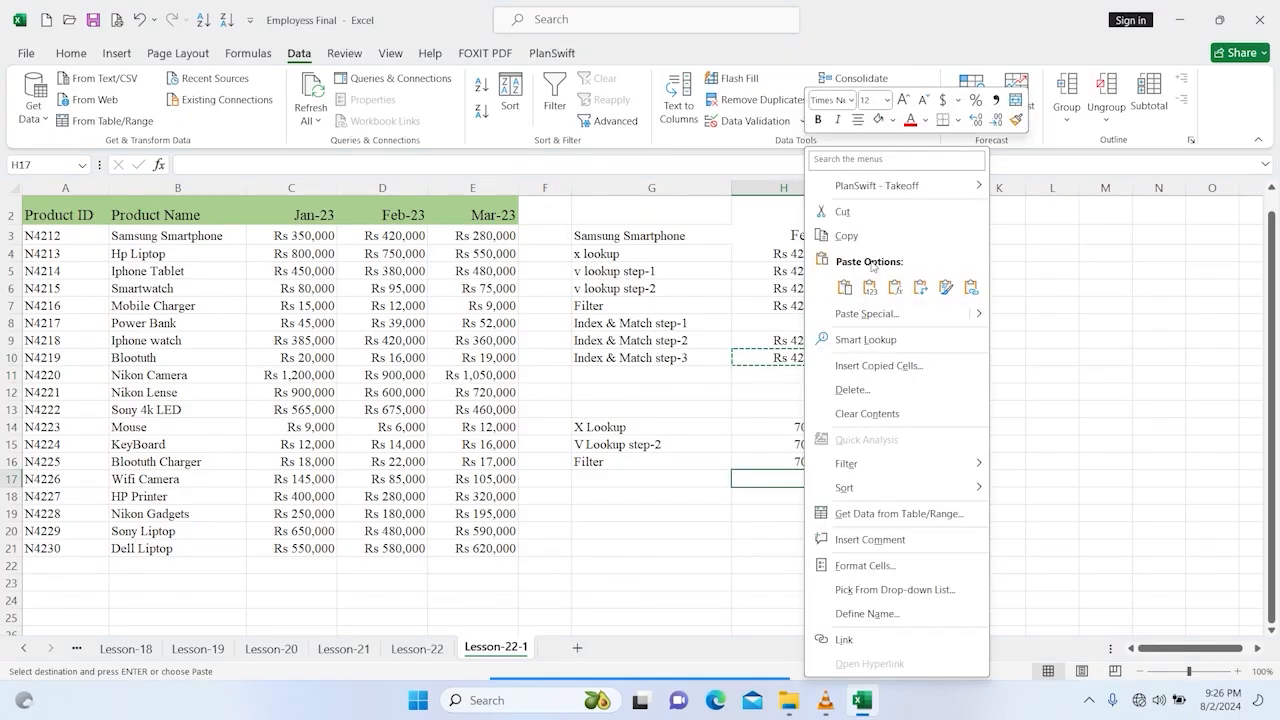
click(888, 286)
click(1030, 427)
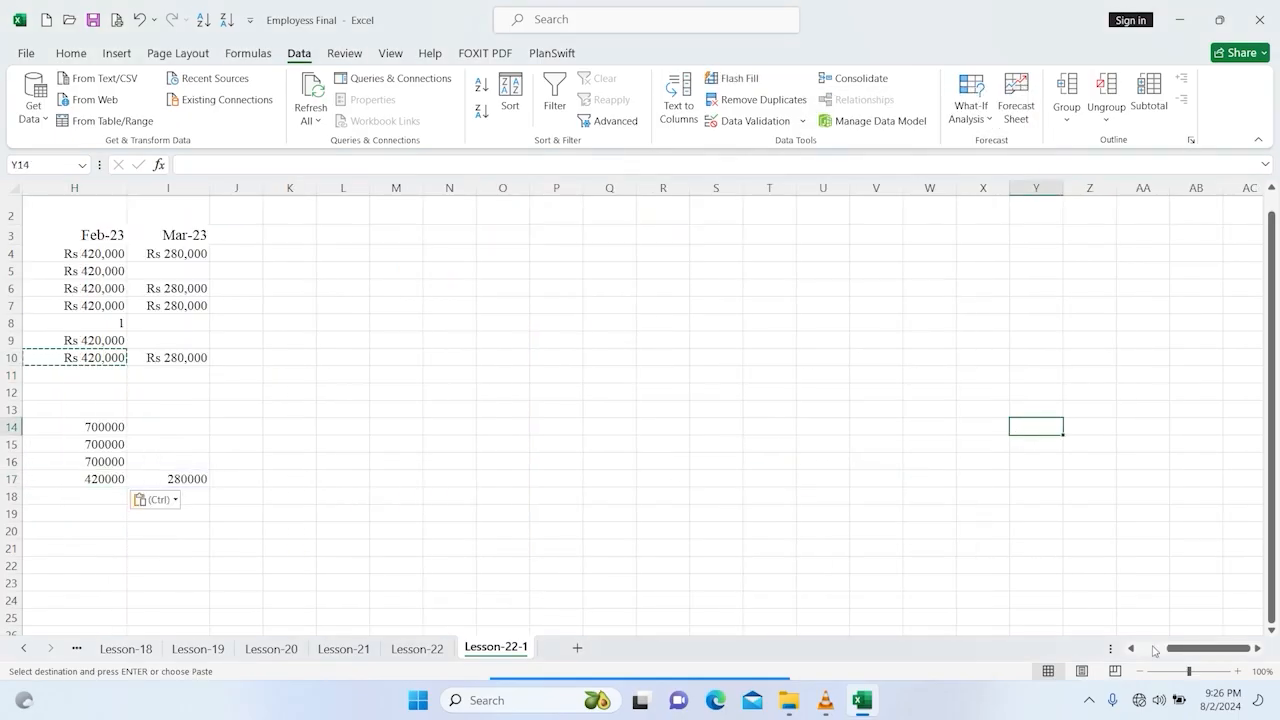
click(1047, 647)
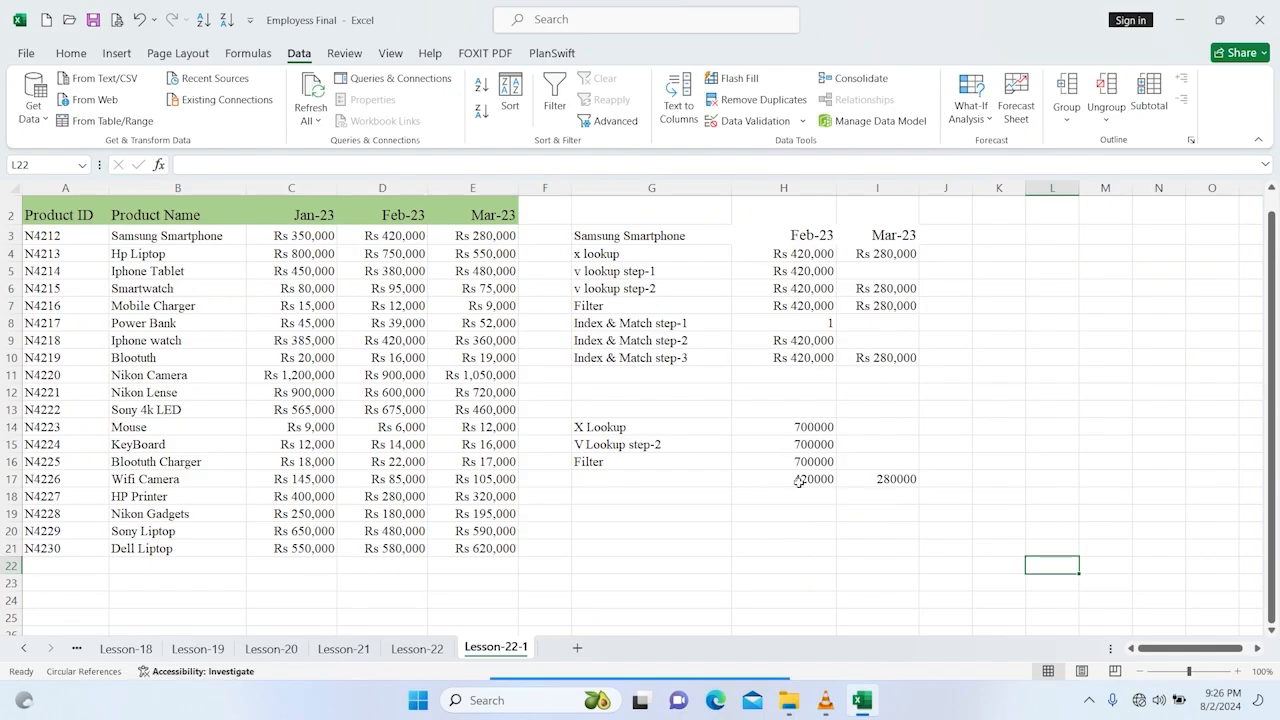
double_click(806, 479)
key(Escape)
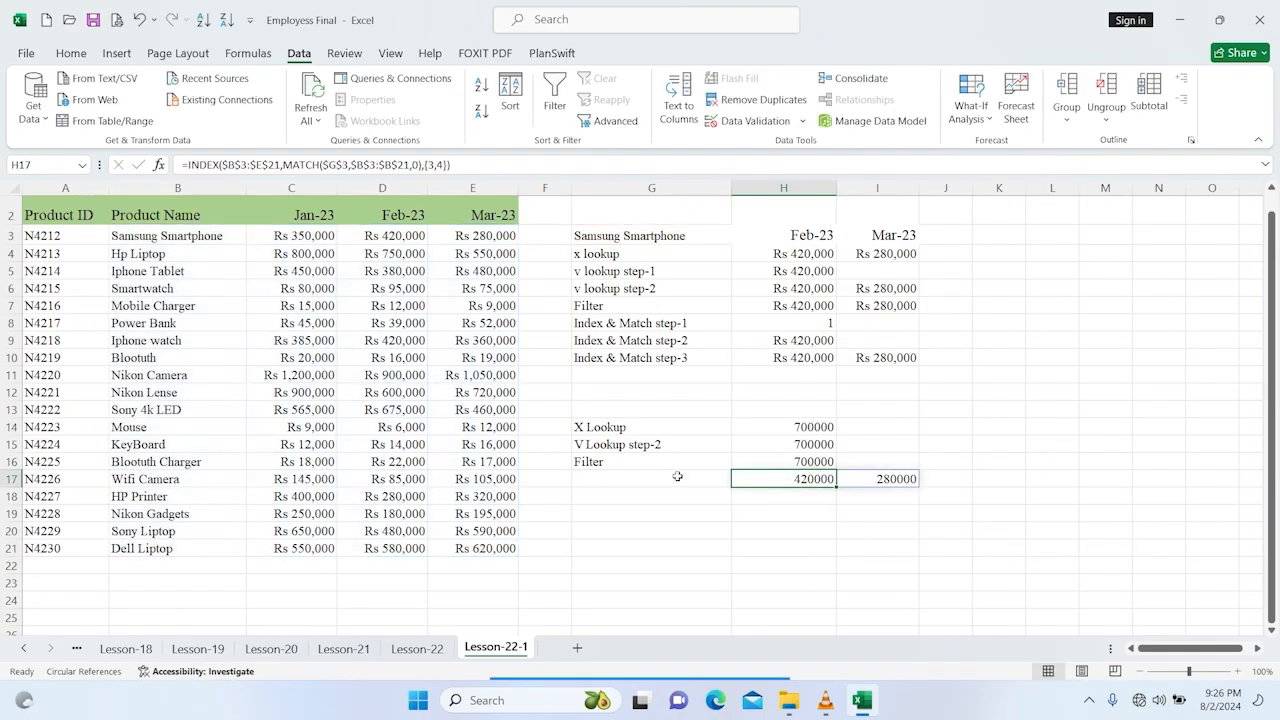
Step: Copy the Index & Match step-3 label from G10 into G17
click(642, 478)
click(618, 357)
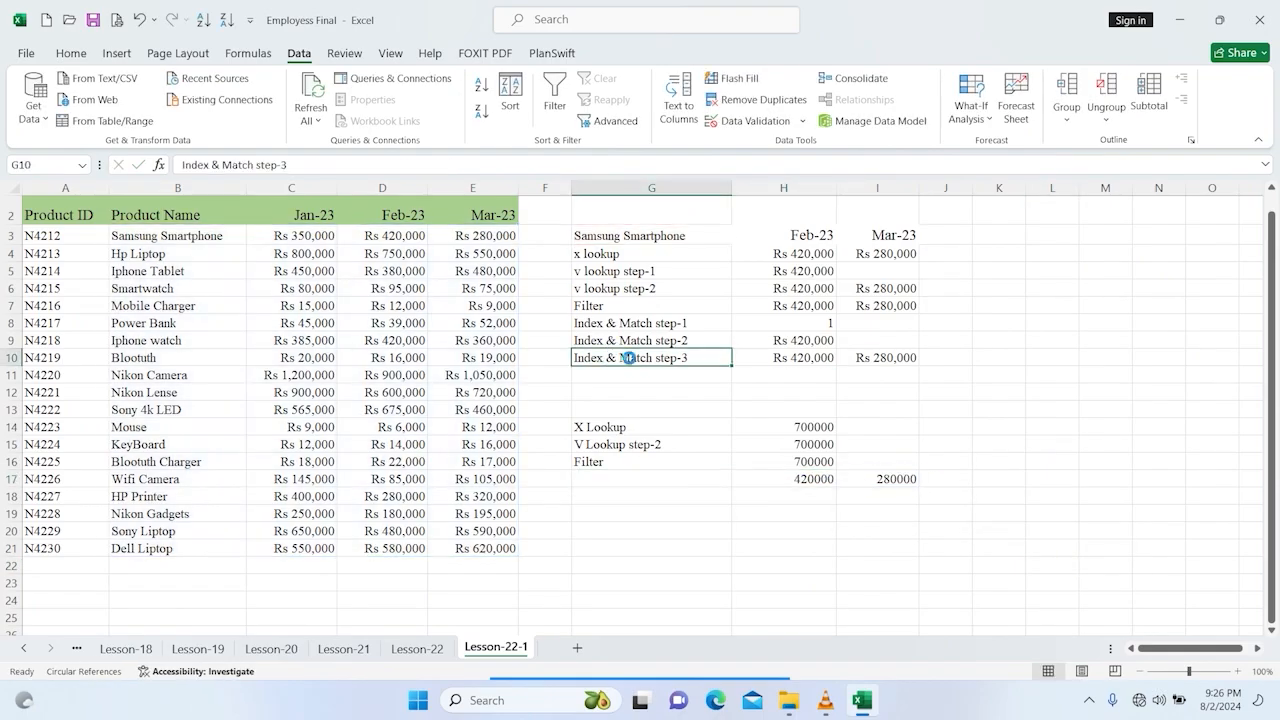
key(ctrl+c)
click(657, 479)
right_click(657, 479)
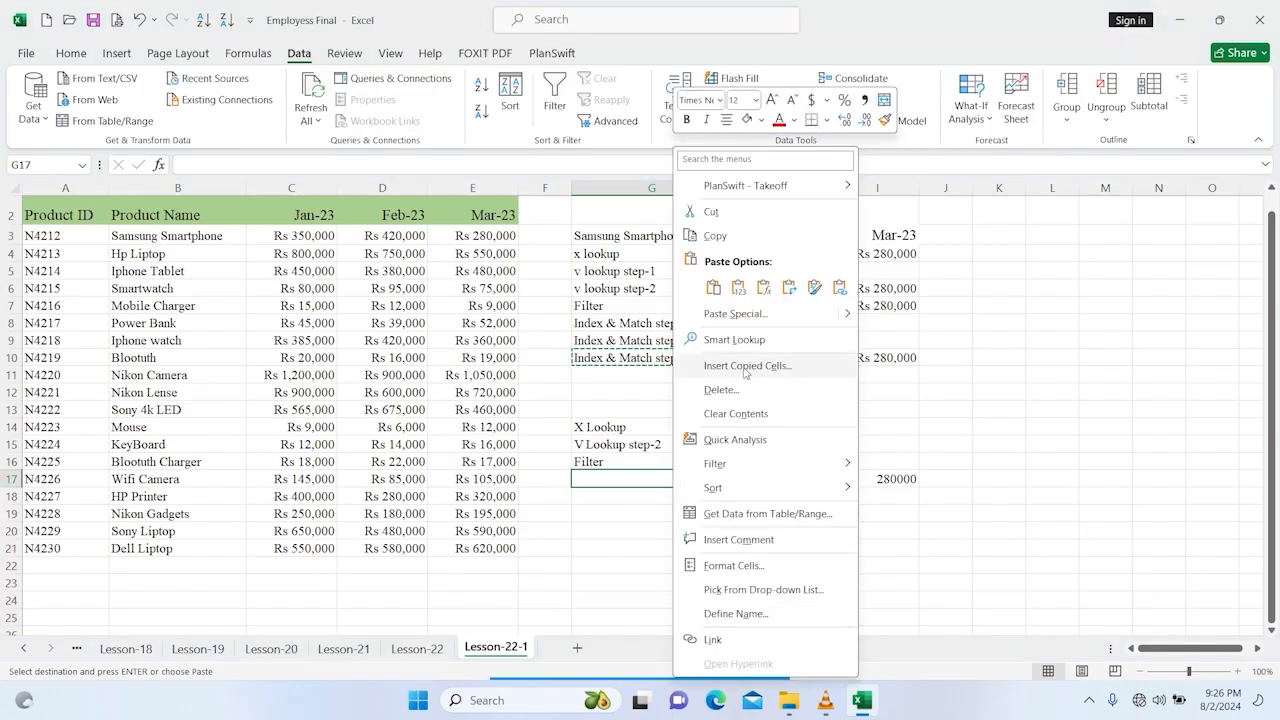
click(714, 290)
click(999, 478)
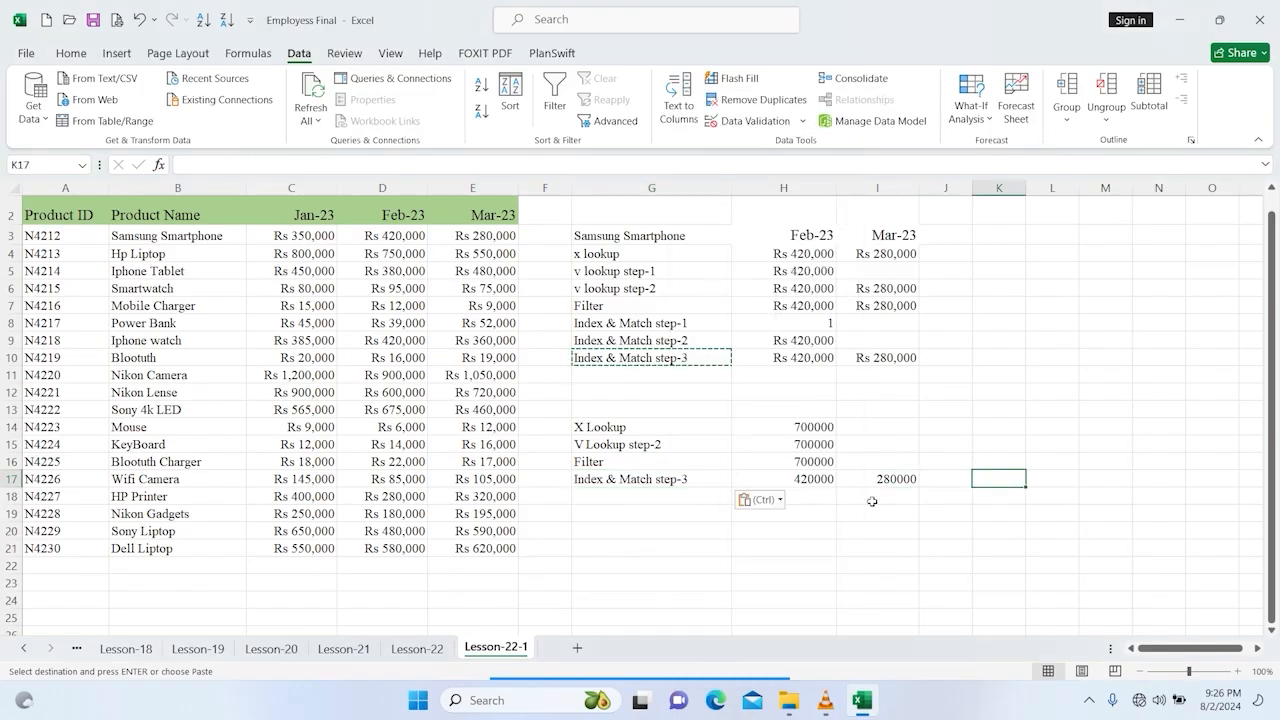
Step: Wrap the INDEX/MATCH formula in H17 inside SUM to total the selected product's sales
double_click(820, 479)
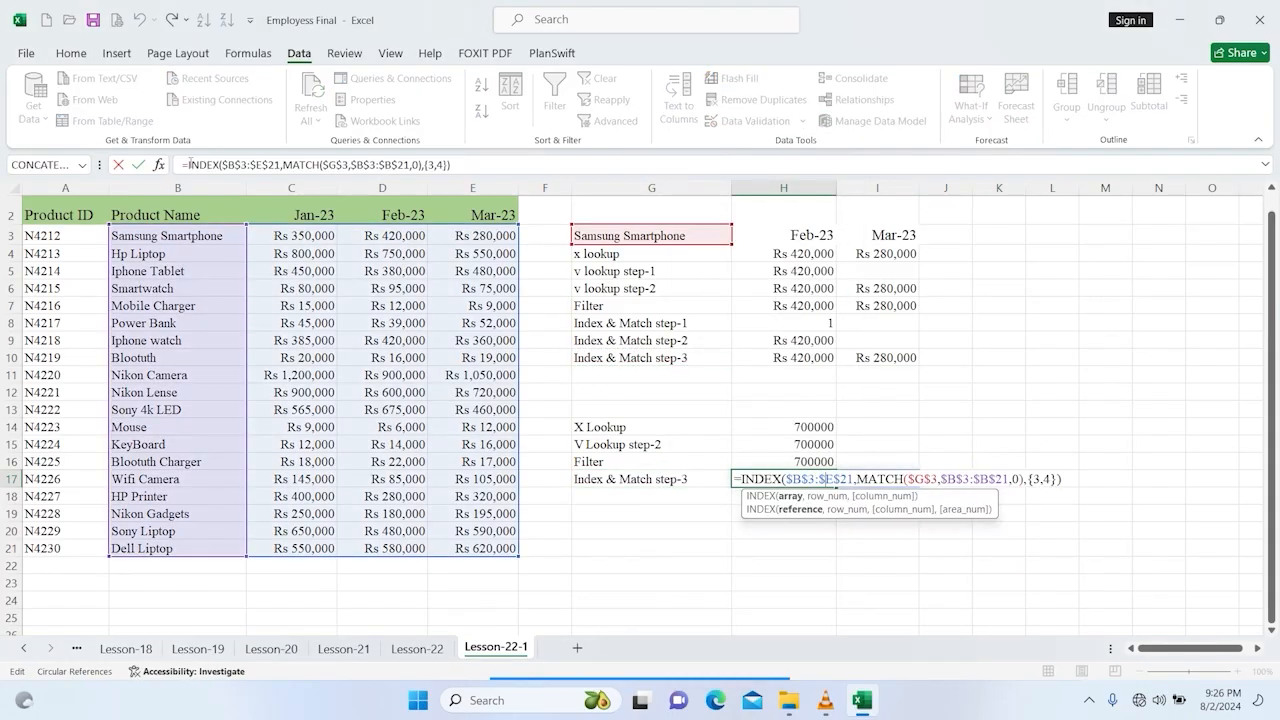
click(188, 164)
text(SUM()
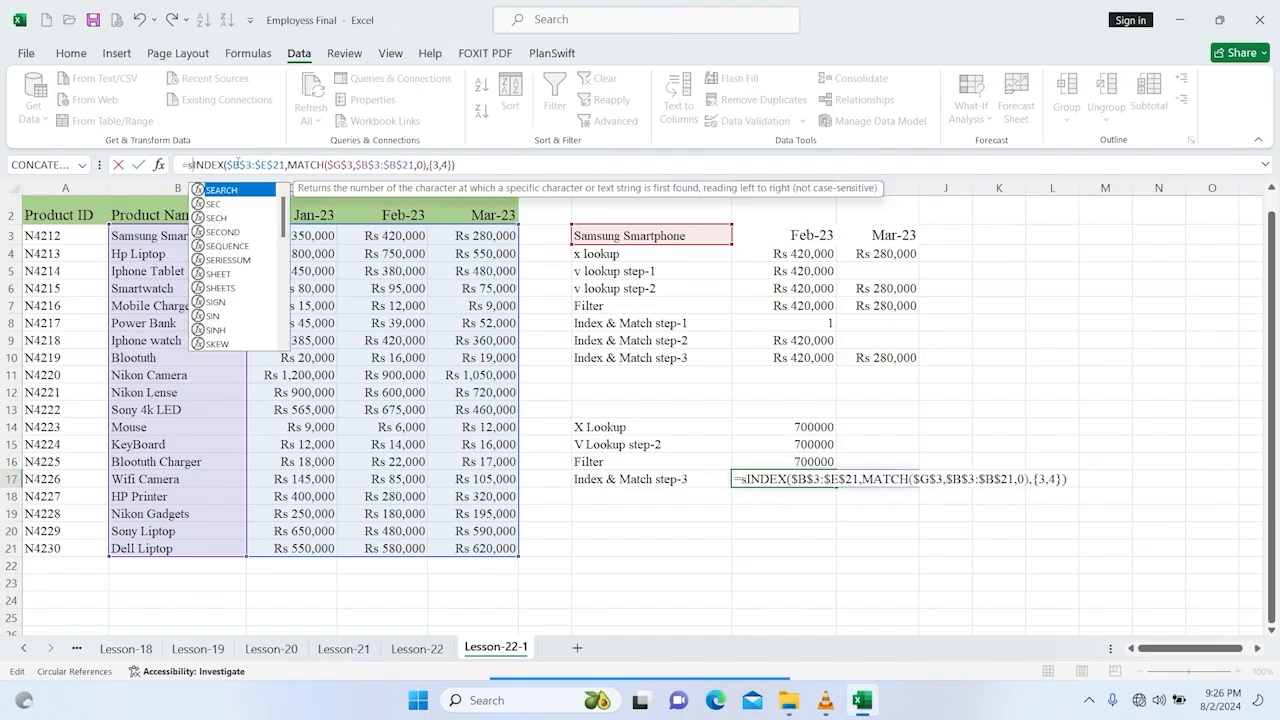
click(486, 164)
text())
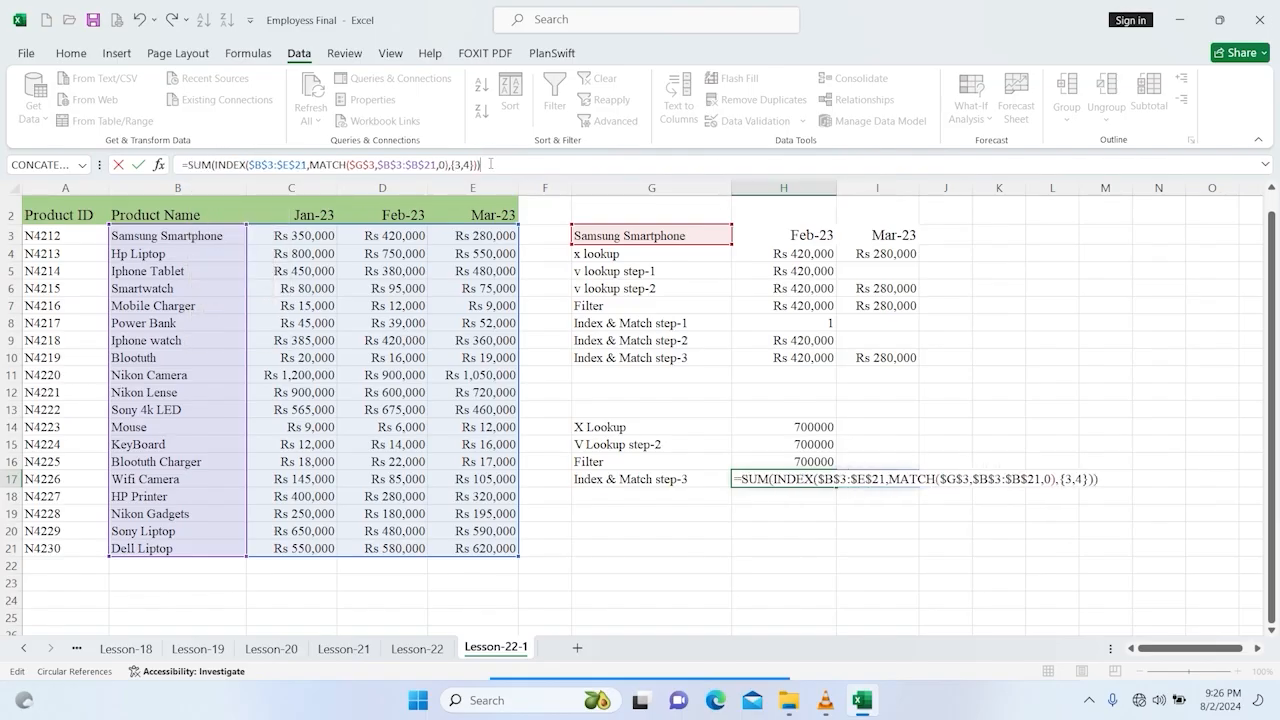
key(Return)
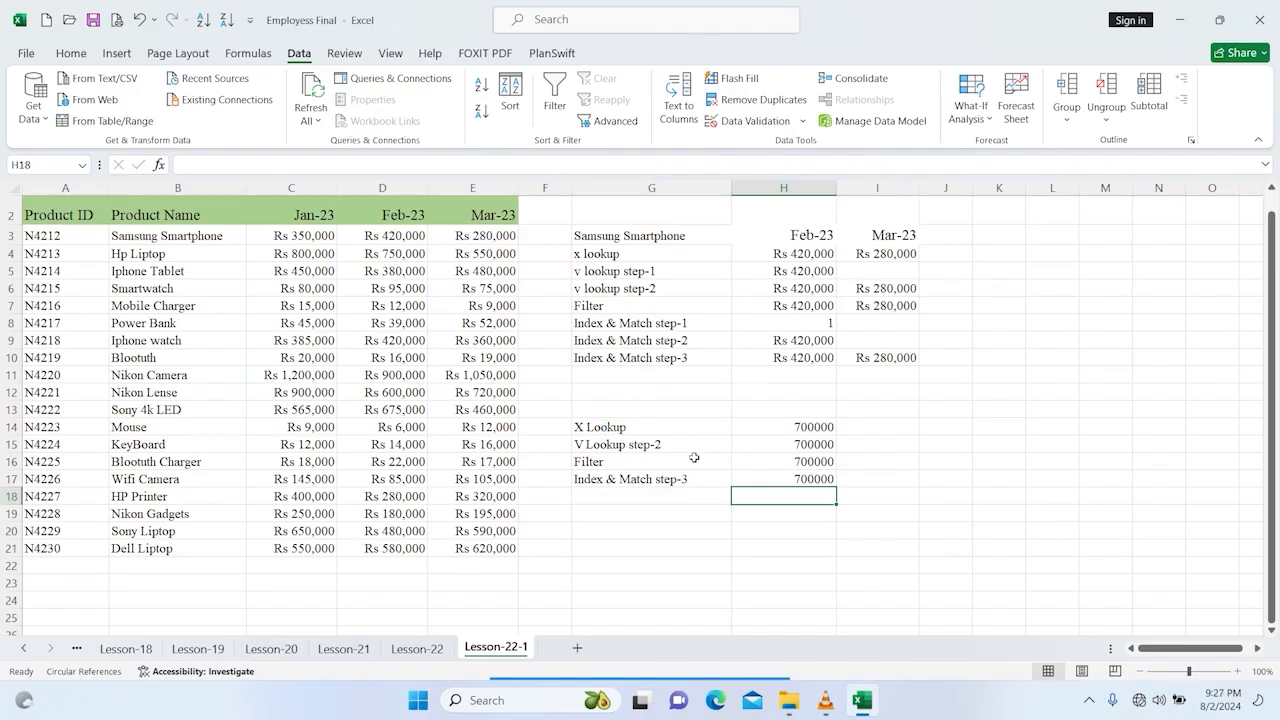
click(630, 430)
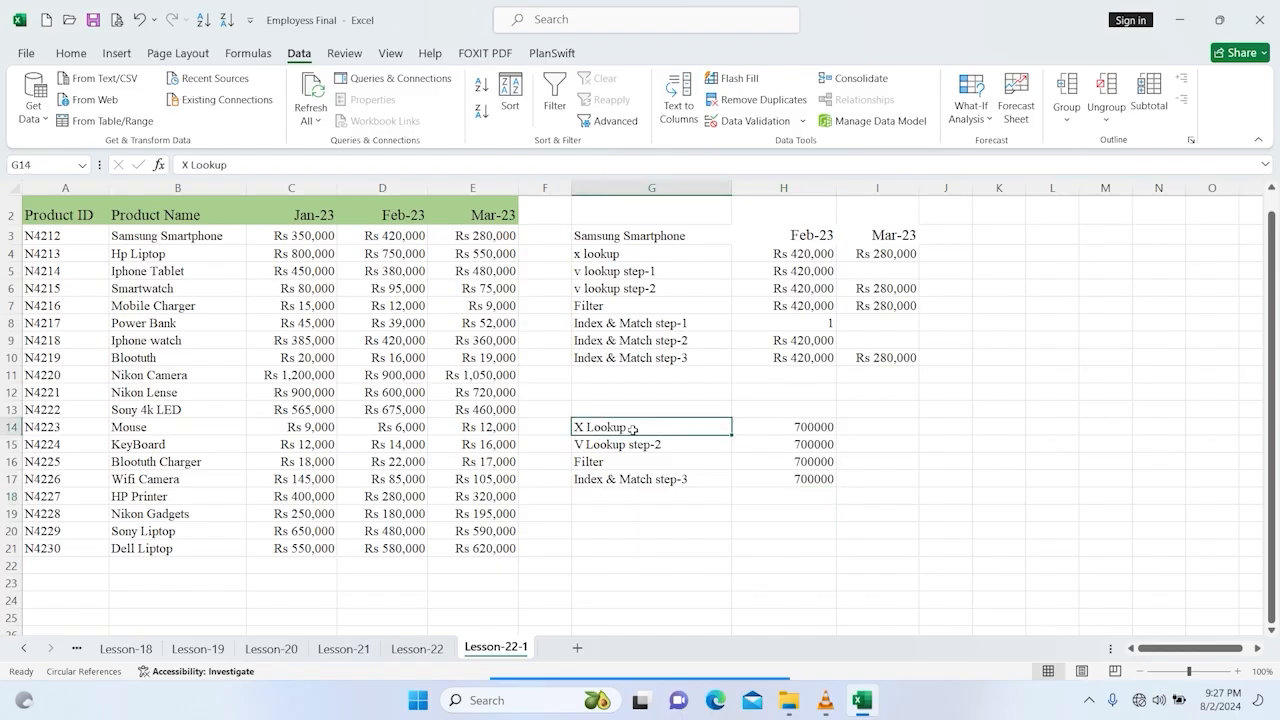